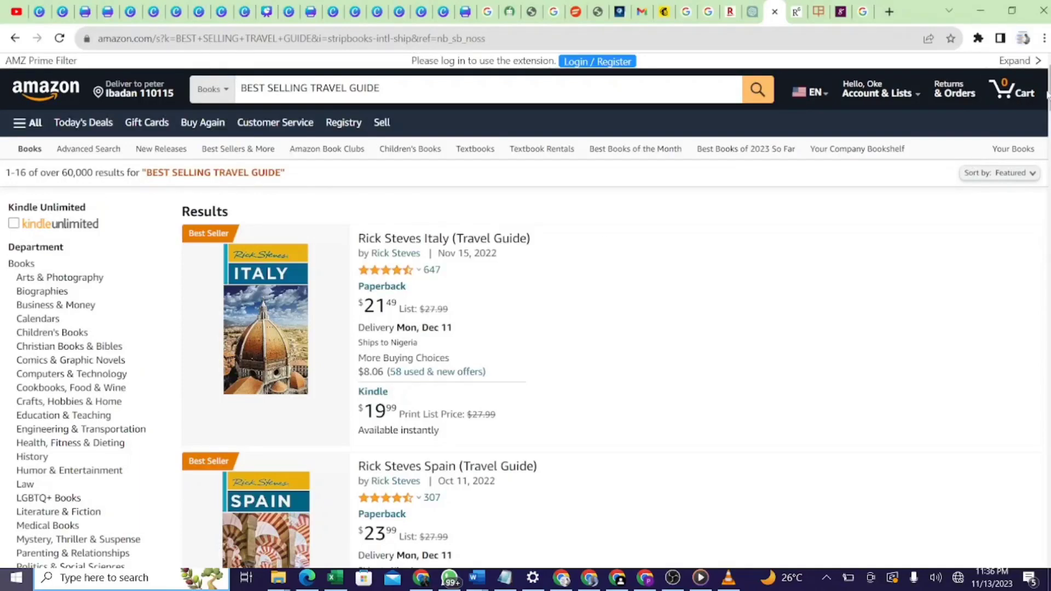
- Scroll the best-selling travel guide results down to the Rick Steves Switzerland listing
{"action": "scroll", "coordinate": [526, 329], "scroll_direction": "down", "scroll_amount": 20}
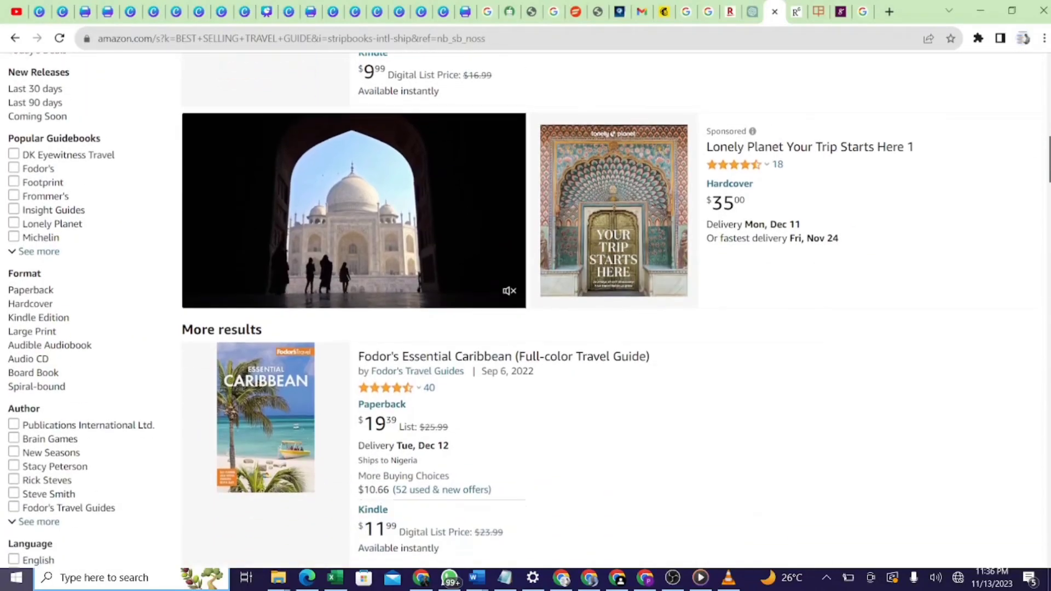
{"action": "scroll", "coordinate": [526, 328], "scroll_direction": "down", "scroll_amount": 15}
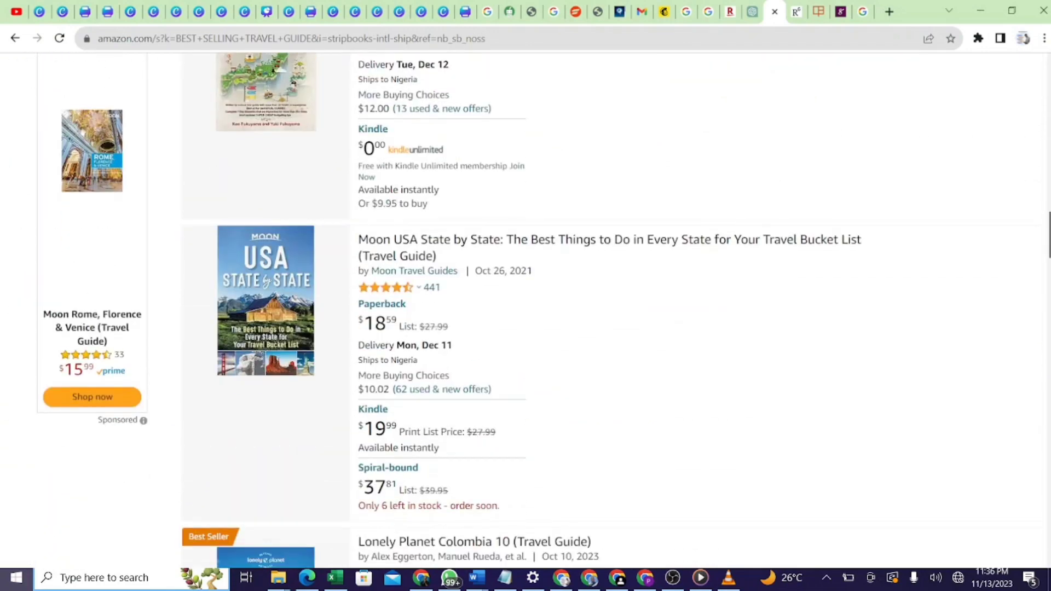
{"action": "scroll", "coordinate": [526, 328], "scroll_direction": "down", "scroll_amount": 14}
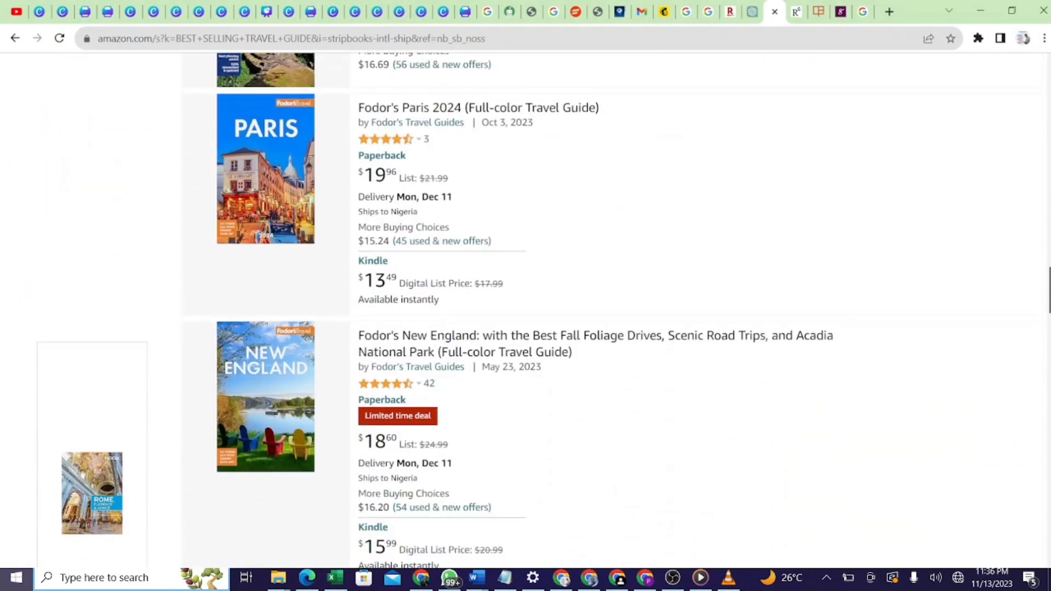
{"action": "scroll", "coordinate": [526, 329], "scroll_direction": "down", "scroll_amount": 5}
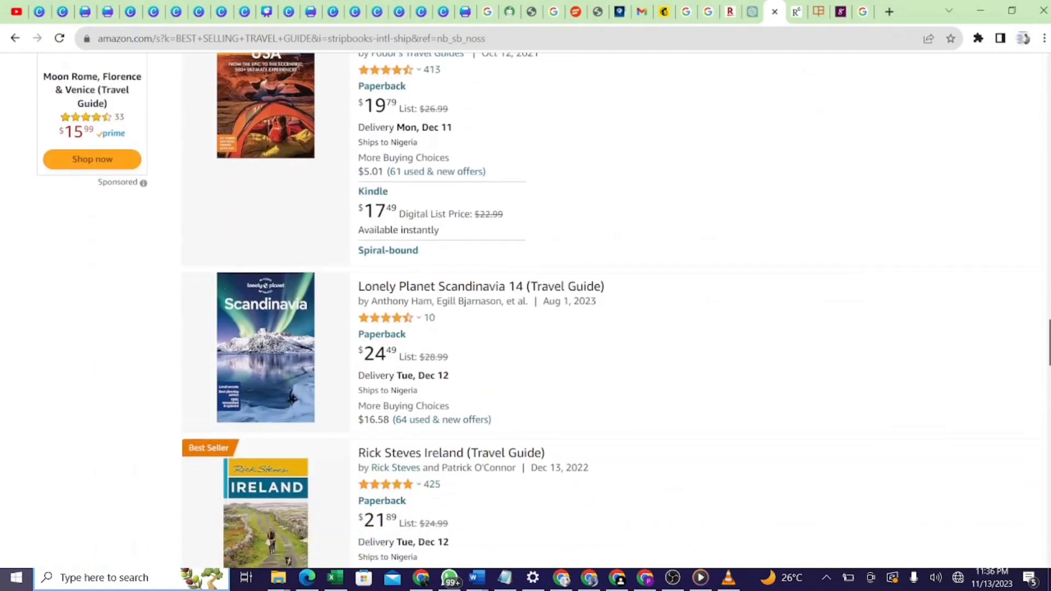
{"action": "scroll", "coordinate": [525, 329], "scroll_direction": "down", "scroll_amount": 11}
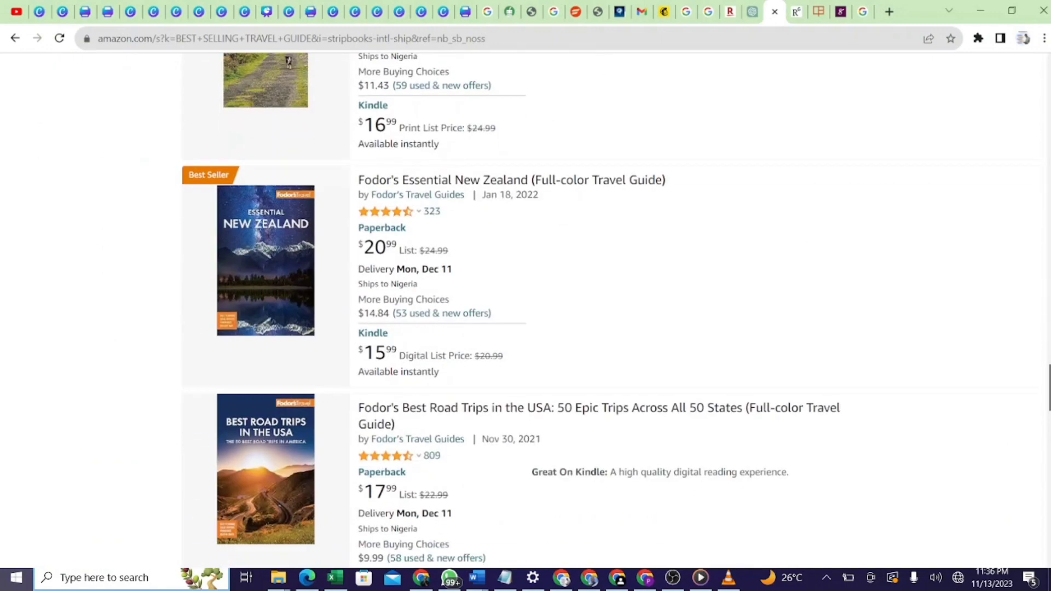
{"action": "scroll", "coordinate": [526, 328], "scroll_direction": "down", "scroll_amount": 12}
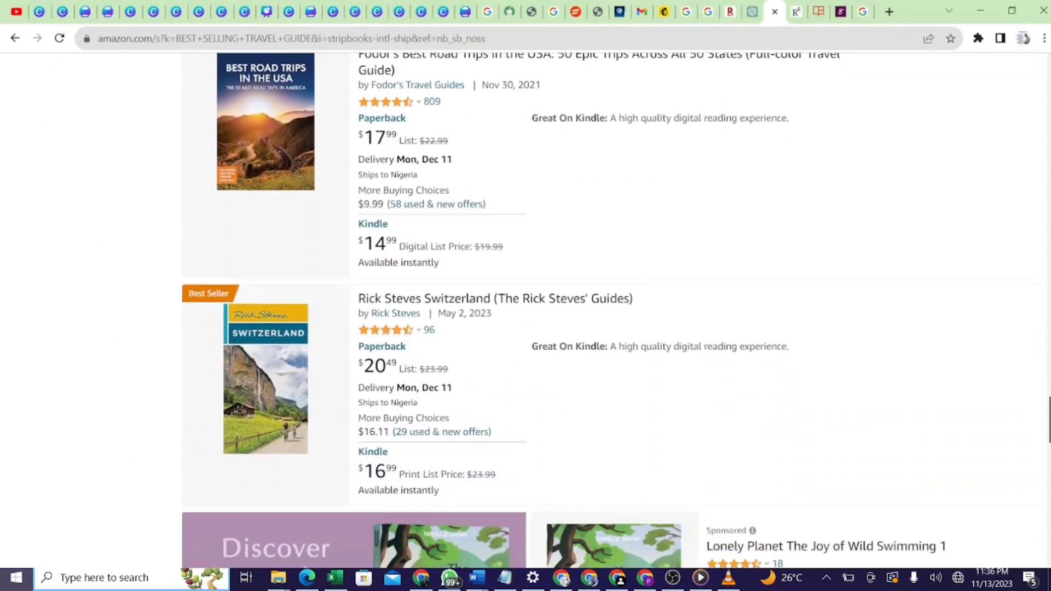
{"action": "scroll", "coordinate": [1046, 419], "scroll_direction": "up", "scroll_amount": 10}
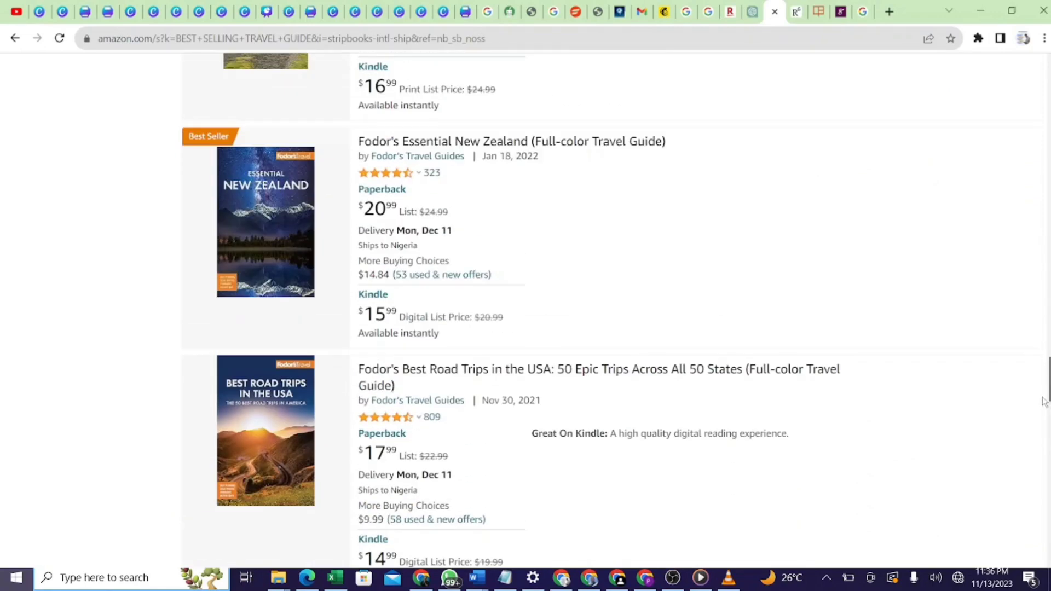
{"action": "scroll", "coordinate": [1045, 419], "scroll_direction": "down", "scroll_amount": 3}
{"action": "scroll", "coordinate": [1046, 419], "scroll_direction": "down", "scroll_amount": 2}
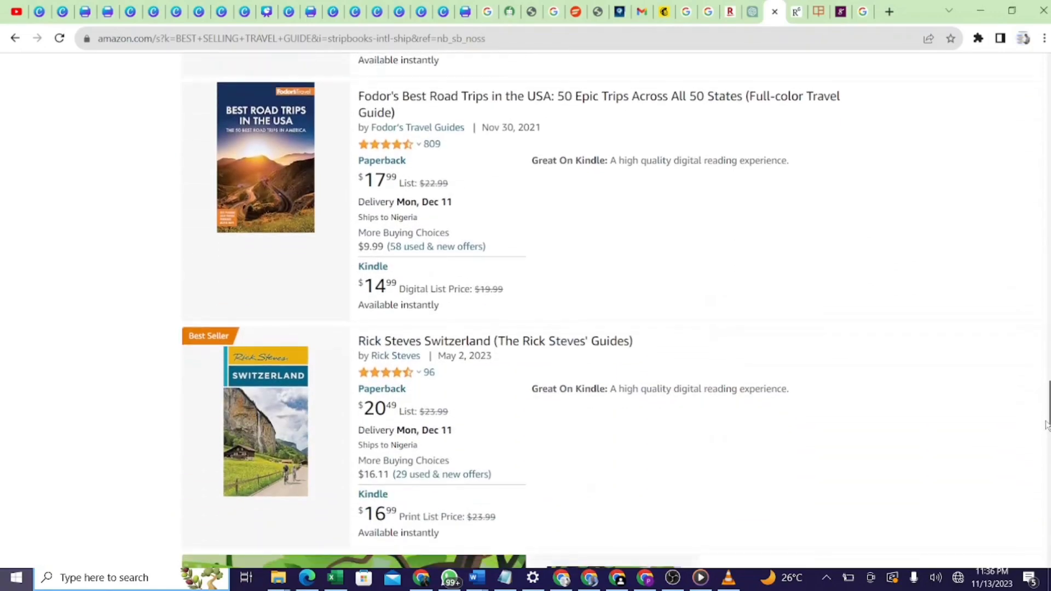
{"action": "scroll", "coordinate": [1045, 424], "scroll_direction": "up", "scroll_amount": 2}
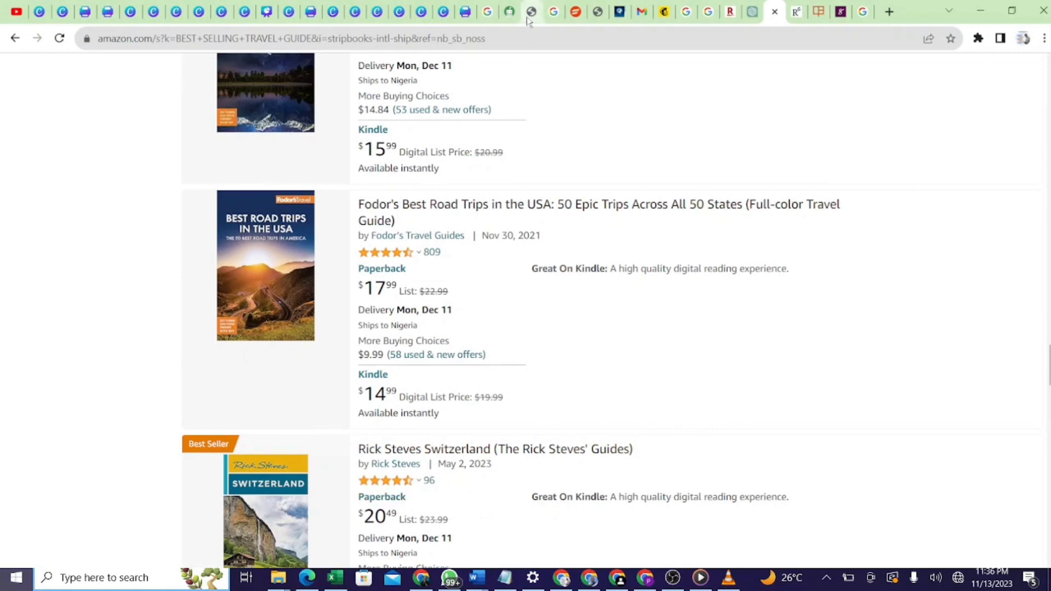
- Look over the Rick Steves Switzerland paperback's product page, then return to ChatGPT
{"action": "left_click", "coordinate": [492, 449]}
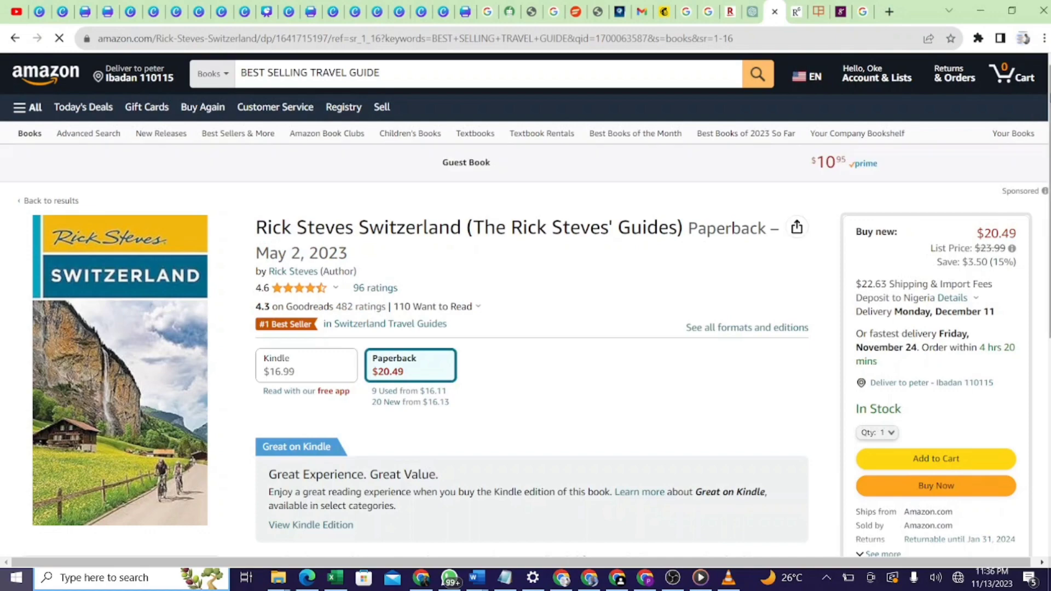
{"action": "scroll", "coordinate": [526, 307], "scroll_direction": "down", "scroll_amount": 3}
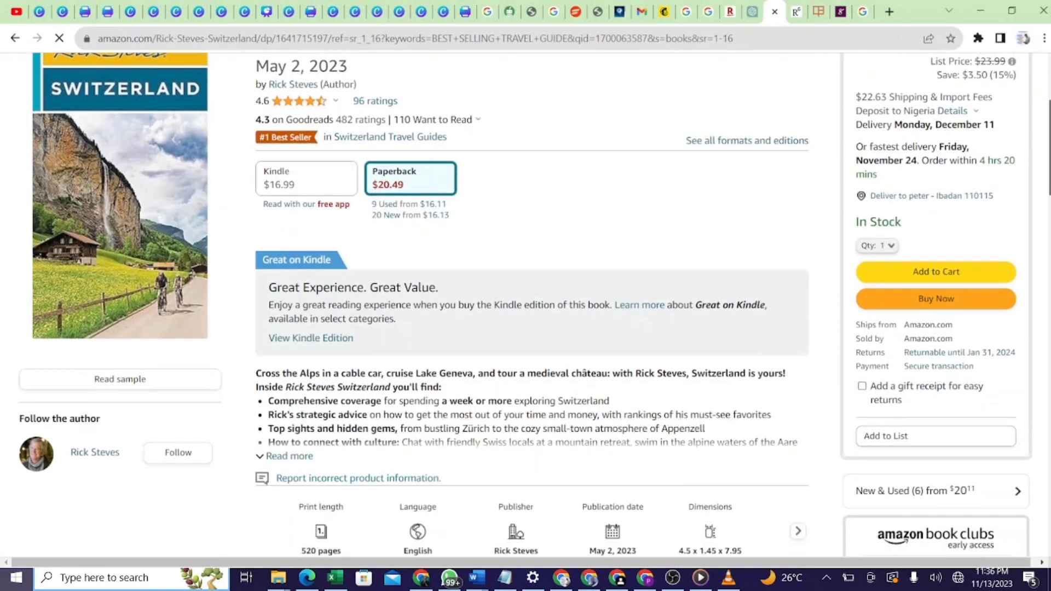
{"action": "scroll", "coordinate": [526, 307], "scroll_direction": "down", "scroll_amount": 1}
{"action": "scroll", "coordinate": [743, 110], "scroll_direction": "up", "scroll_amount": 4}
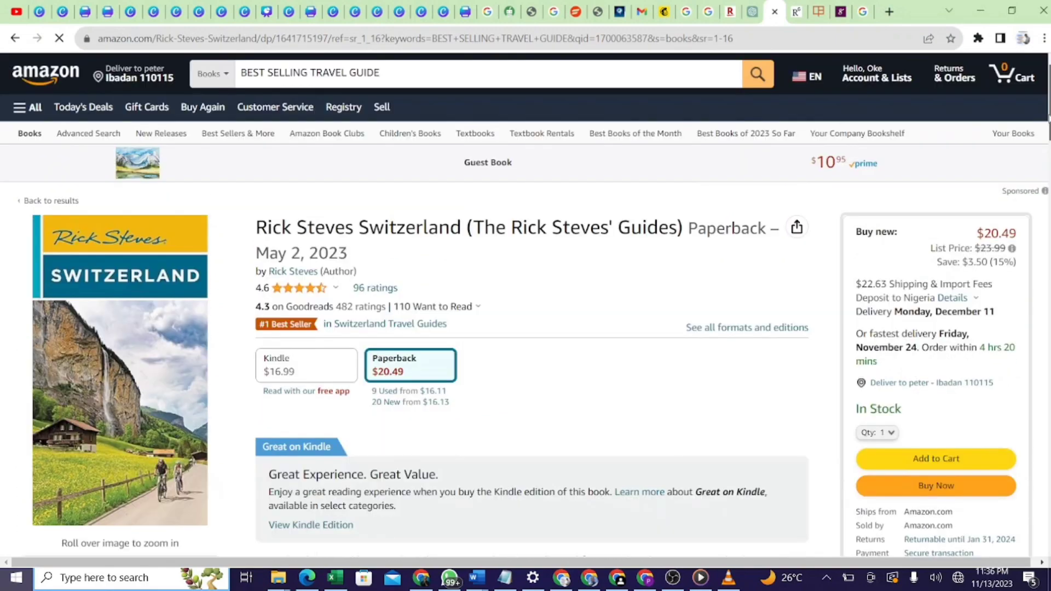
{"action": "left_click", "coordinate": [744, 15]}
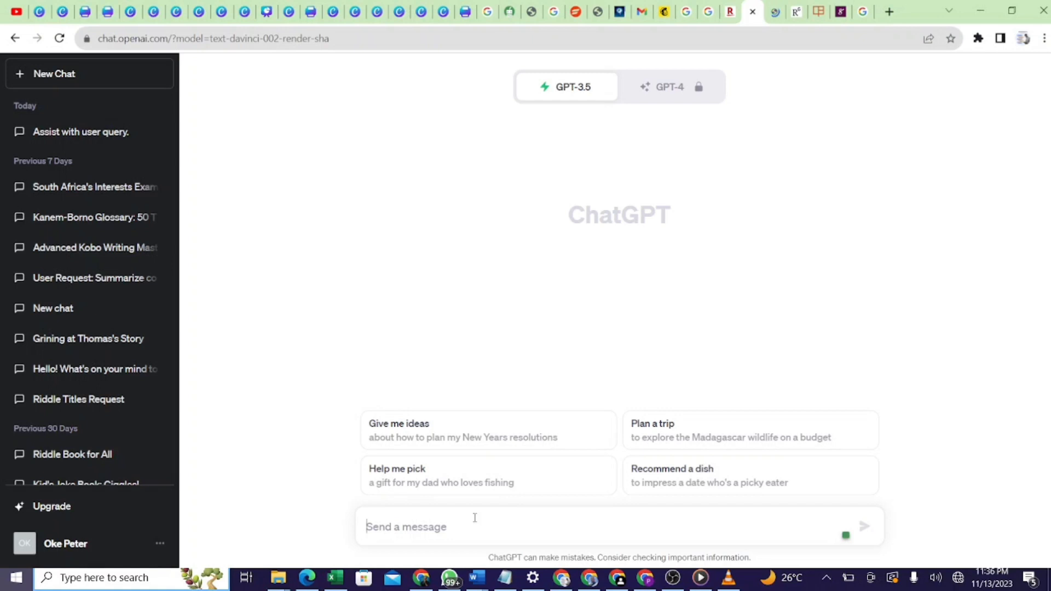
- Ask ChatGPT to 'generate a table of contents for Switzerland travel guide in five chapters'
{"action": "type", "text": "gne"}
{"action": "key", "text": "BackSpace"}
{"action": "key", "text": "BackSpace"}
{"action": "type", "text": "e"}
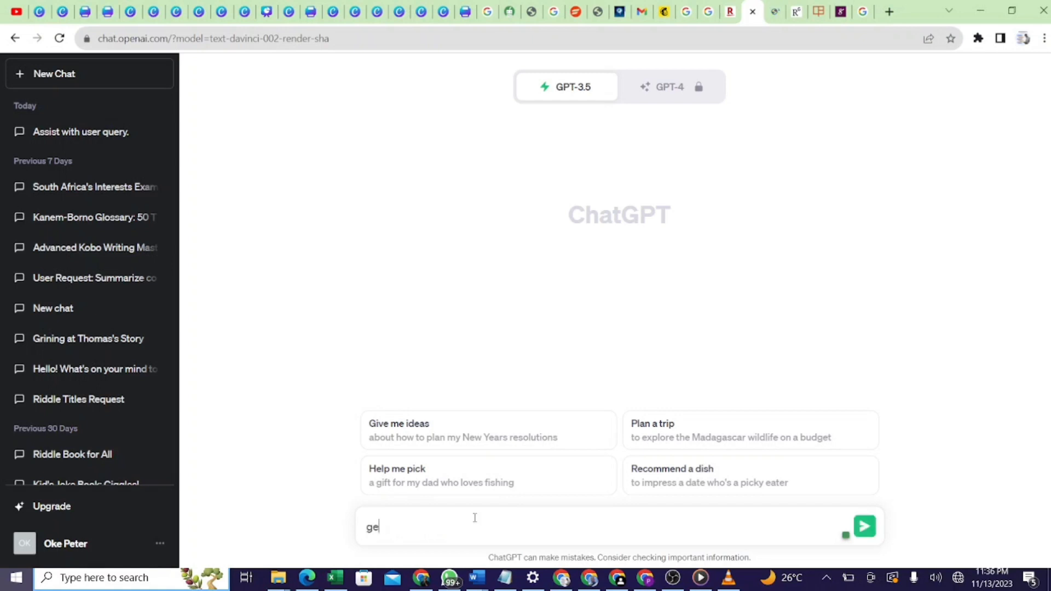
{"action": "type", "text": "nerate a table co"}
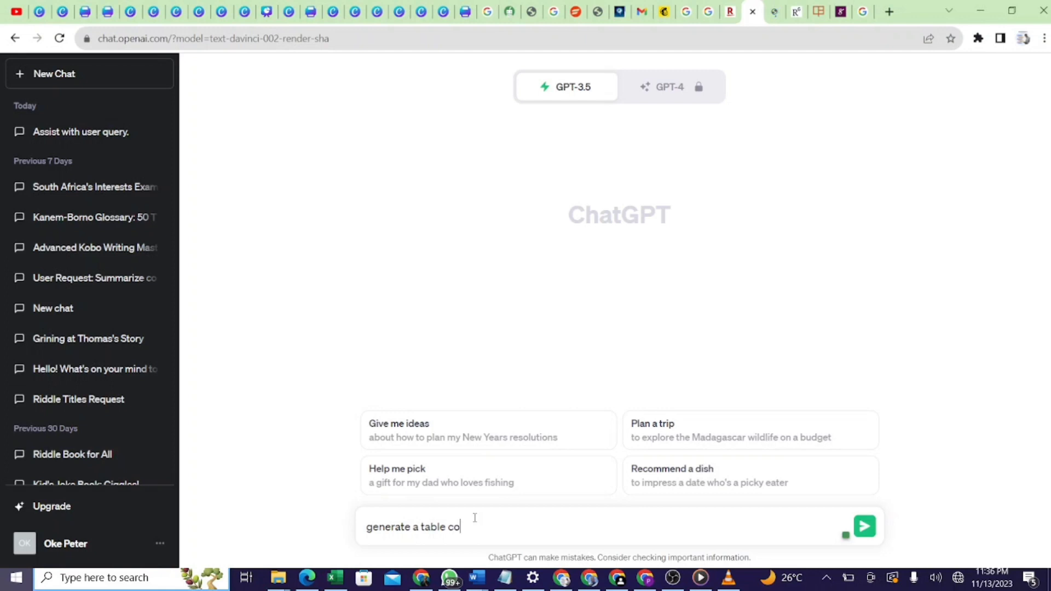
{"action": "key", "text": "BackSpace"}
{"action": "key", "text": "BackSpace"}
{"action": "key", "text": "BackSpace"}
{"action": "key", "text": "BackSpace"}
{"action": "key", "text": "BackSpace"}
{"action": "key", "text": "BackSpace"}
{"action": "key", "text": "BackSpace"}
{"action": "type", "text": "table of contents for switzerland trav"}
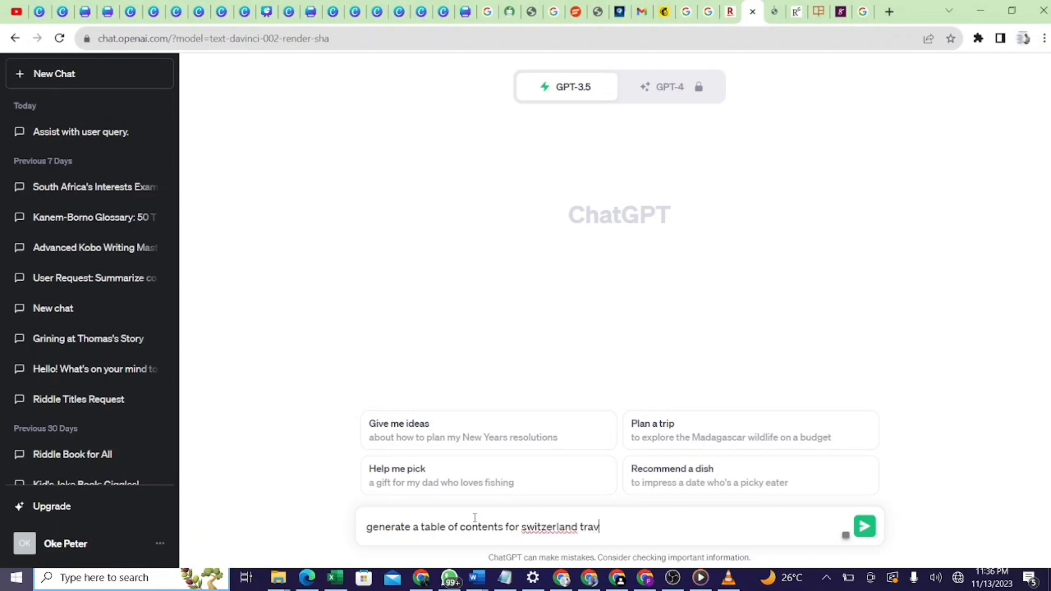
{"action": "type", "text": "el guide in five ch"}
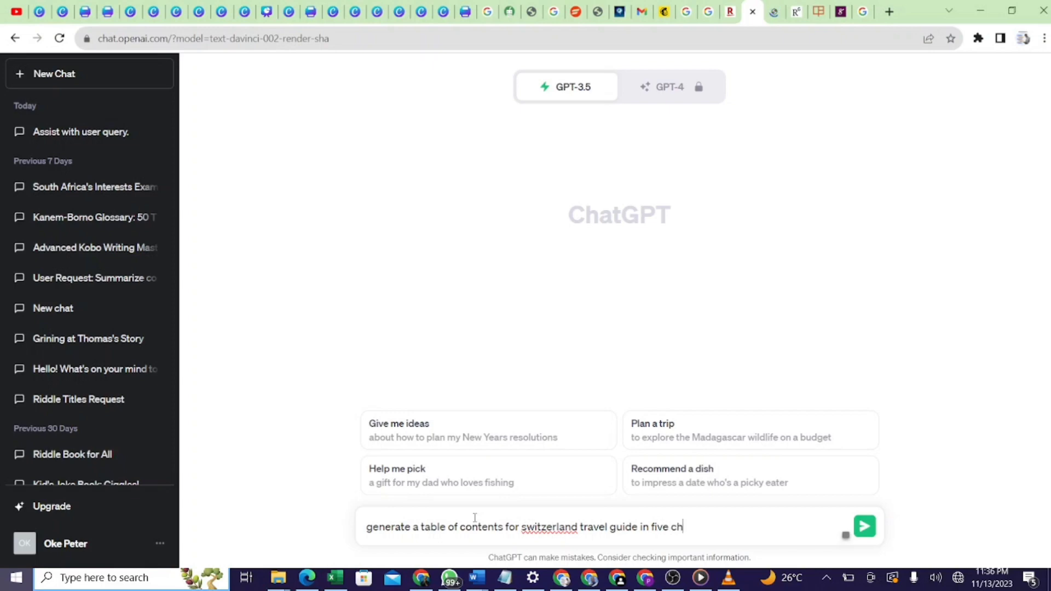
{"action": "type", "text": "apters"}
{"action": "double_click", "coordinate": [571, 527]}
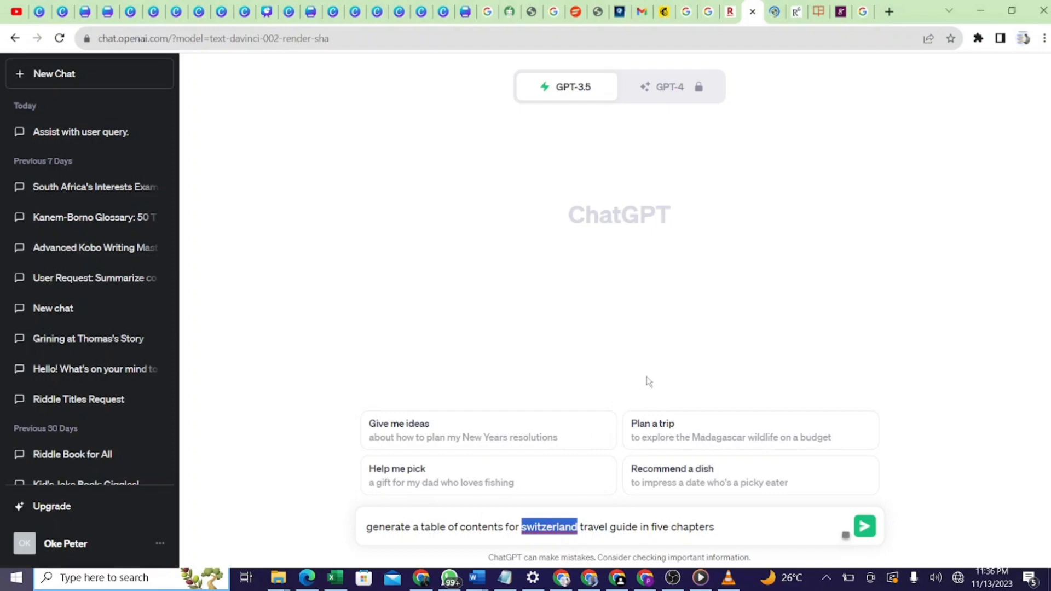
{"action": "type", "text": "Switzerland"}
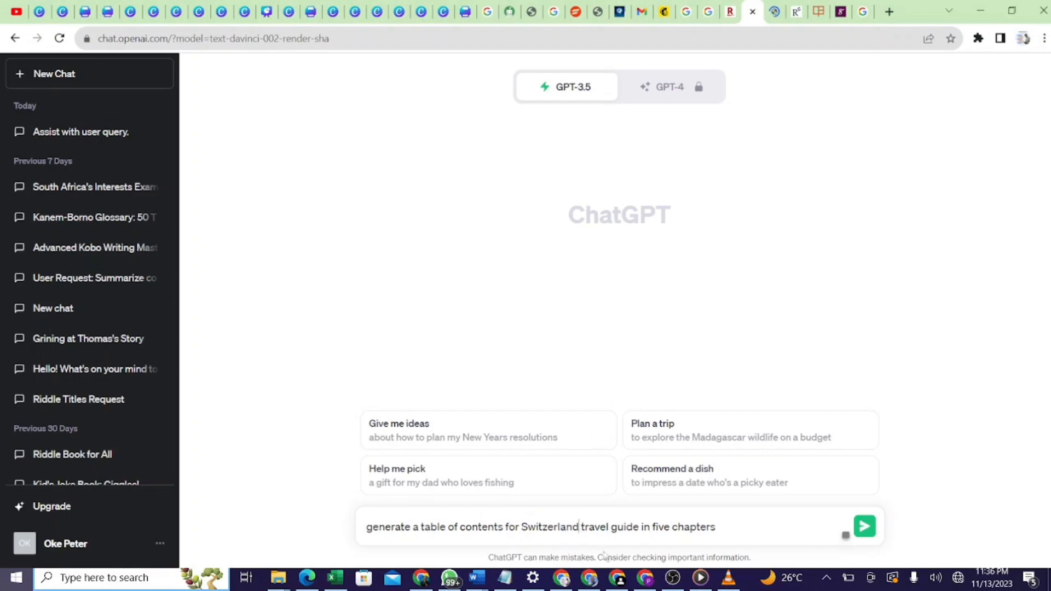
{"action": "left_click", "coordinate": [865, 527]}
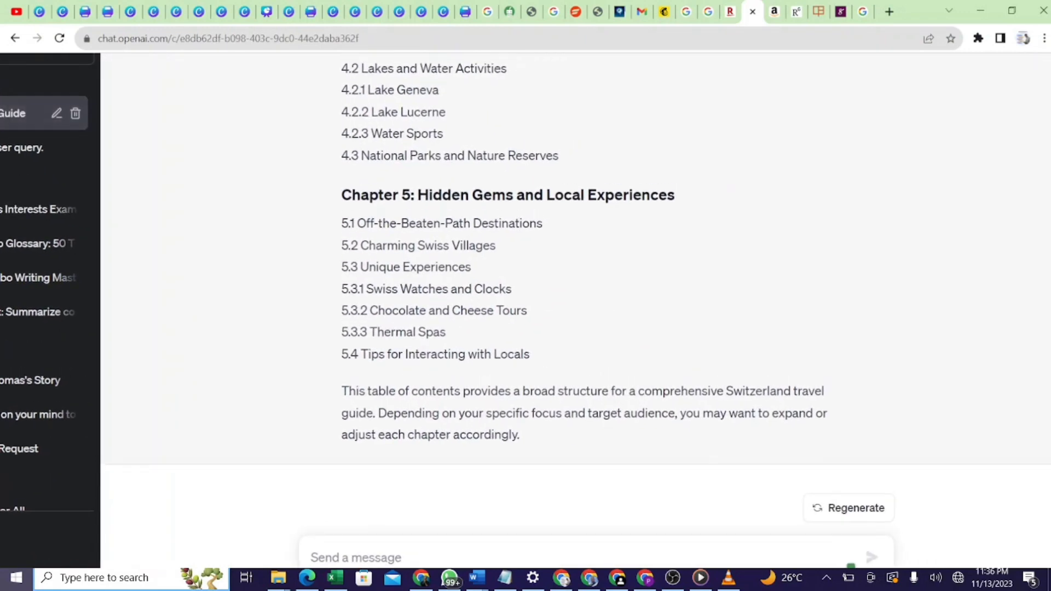
- Once generation finishes, scroll back up to the start of the five-chapter table of contents
{"action": "scroll", "coordinate": [585, 296], "scroll_direction": "up", "scroll_amount": 3}
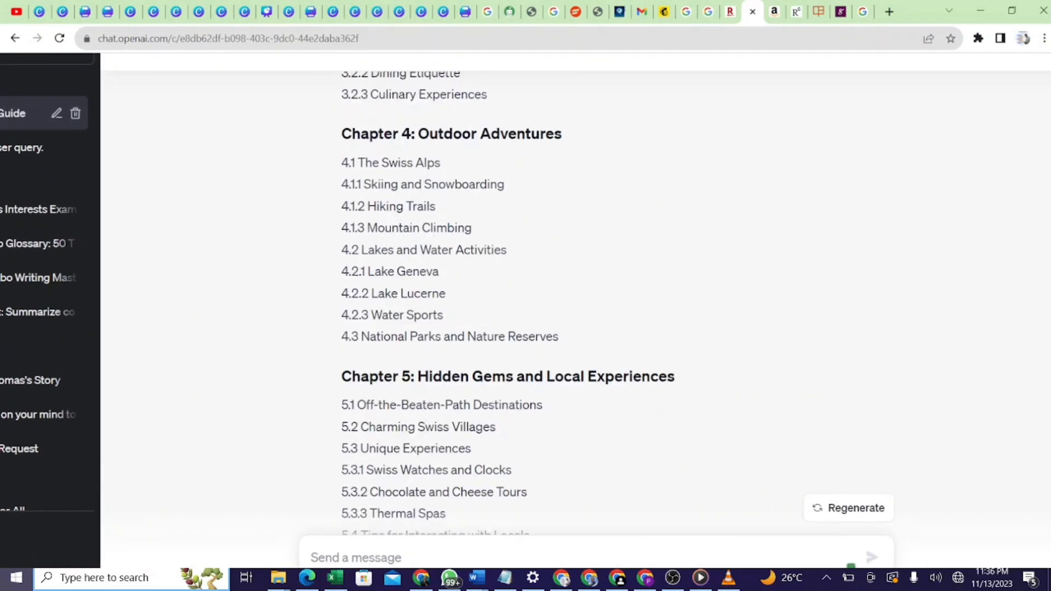
{"action": "scroll", "coordinate": [470, 302], "scroll_direction": "up", "scroll_amount": 10}
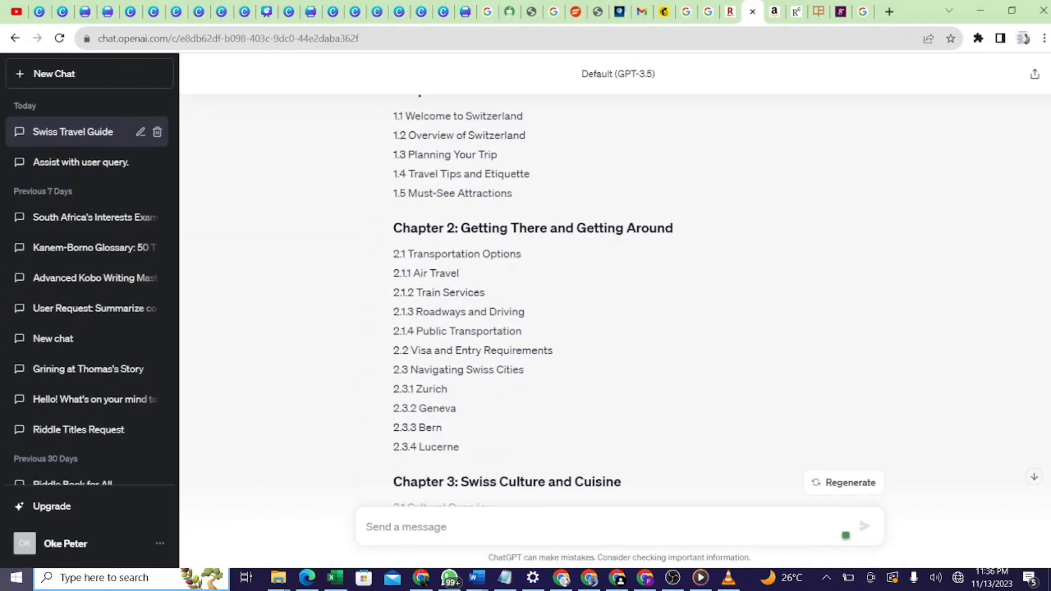
{"action": "scroll", "coordinate": [616, 296], "scroll_direction": "up", "scroll_amount": 3}
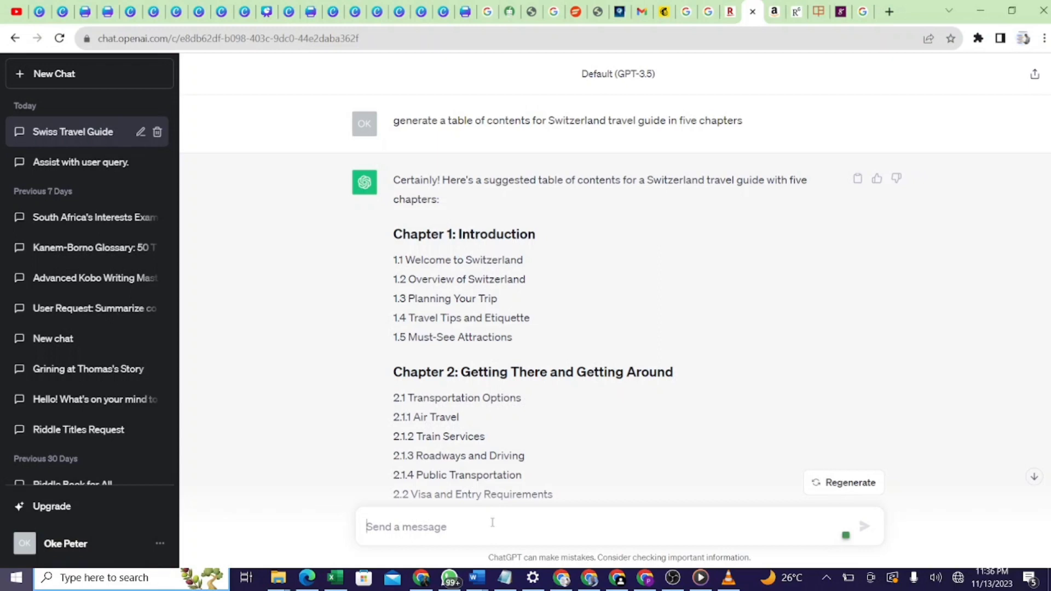
- Draft the message 'explain expressively on' in the message box, correcting its typos
{"action": "type", "text": "w"}
{"action": "key", "text": "BackSpace"}
{"action": "type", "text": "s"}
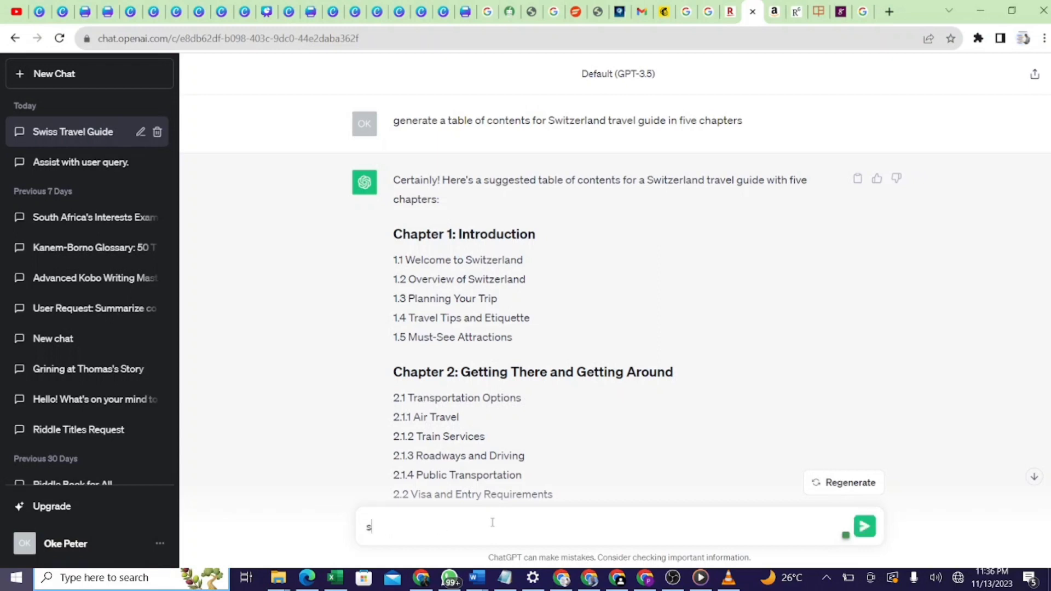
{"action": "type", "text": "eggest"}
{"action": "key", "text": "BackSpace"}
{"action": "key", "text": "BackSpace"}
{"action": "key", "text": "BackSpace"}
{"action": "key", "text": "BackSpace"}
{"action": "type", "text": "e"}
{"action": "key", "text": "BackSpace"}
{"action": "key", "text": "BackSpace"}
{"action": "key", "text": "BackSpace"}
{"action": "key", "text": "BackSpace"}
{"action": "type", "text": "explain expreesive"}
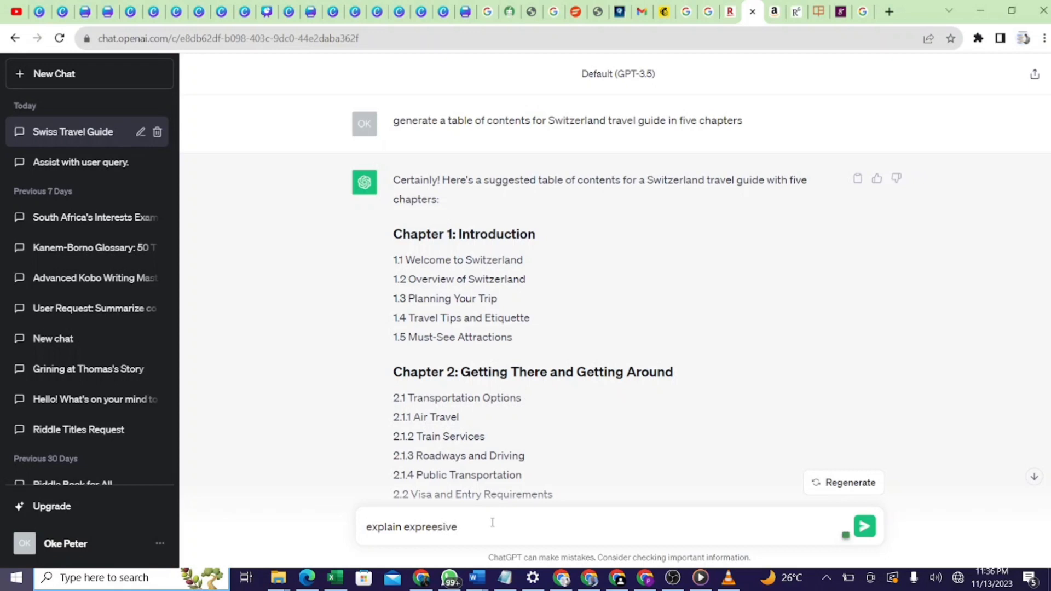
{"action": "type", "text": "ly on"}
{"action": "double_click", "coordinate": [450, 527]}
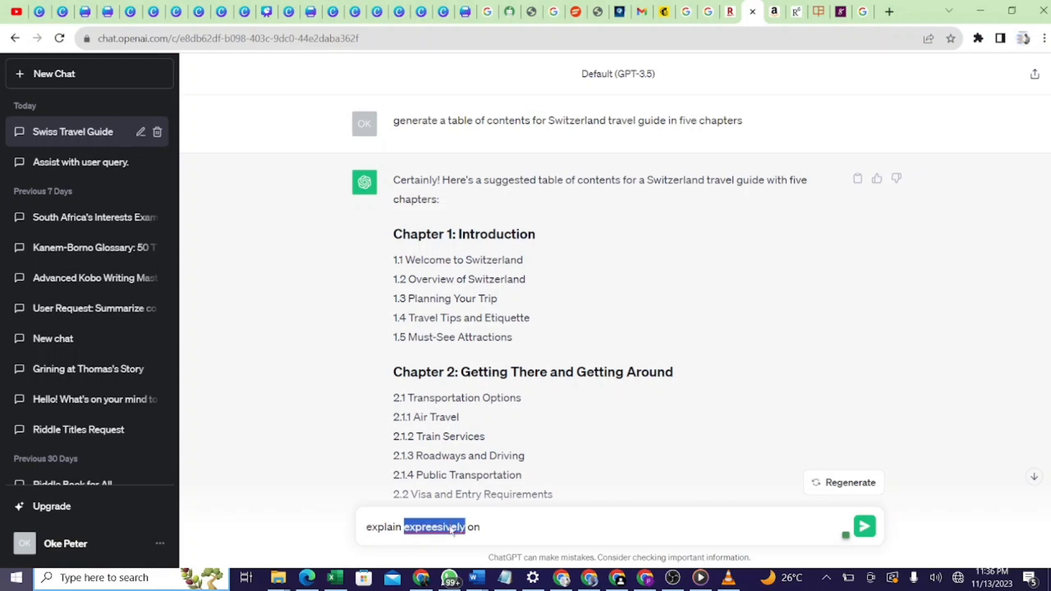
{"action": "type", "text": "expressively"}
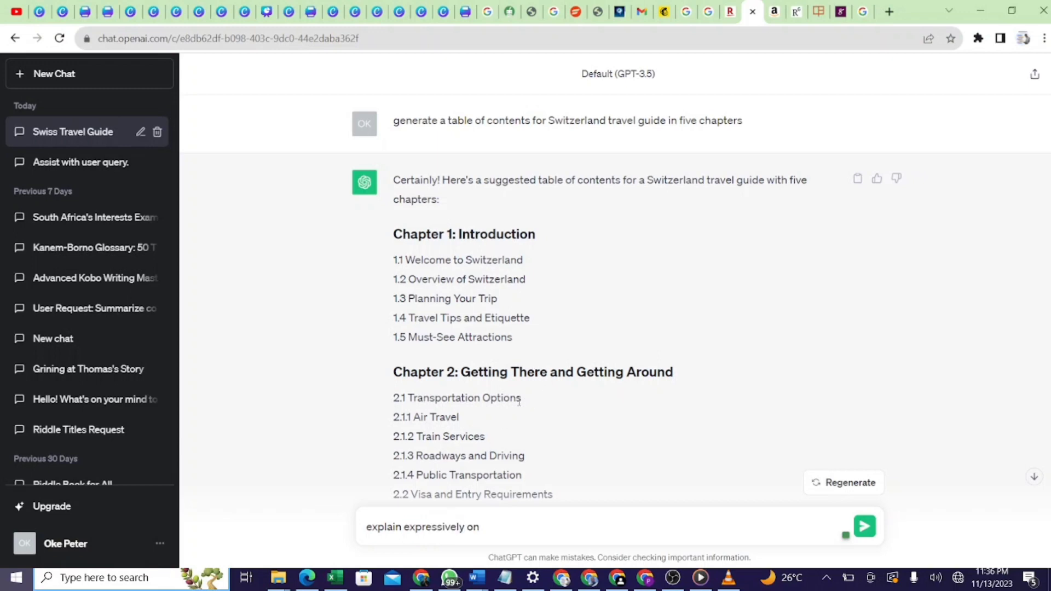
- Append the 'Welcome to Switzerland' title from line 1.1 and send the request
{"action": "left_click_drag", "start_coordinate": [459, 235], "coordinate": [526, 262]}
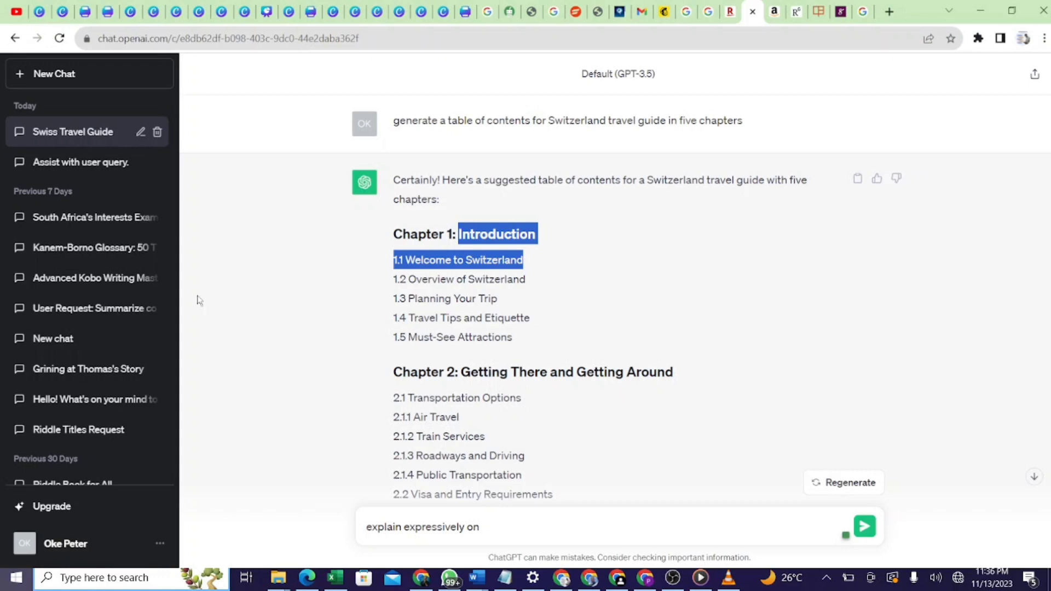
{"action": "left_click", "coordinate": [475, 267]}
{"action": "left_click_drag", "start_coordinate": [527, 268], "coordinate": [407, 263]}
{"action": "key", "text": "ctrl+c"}
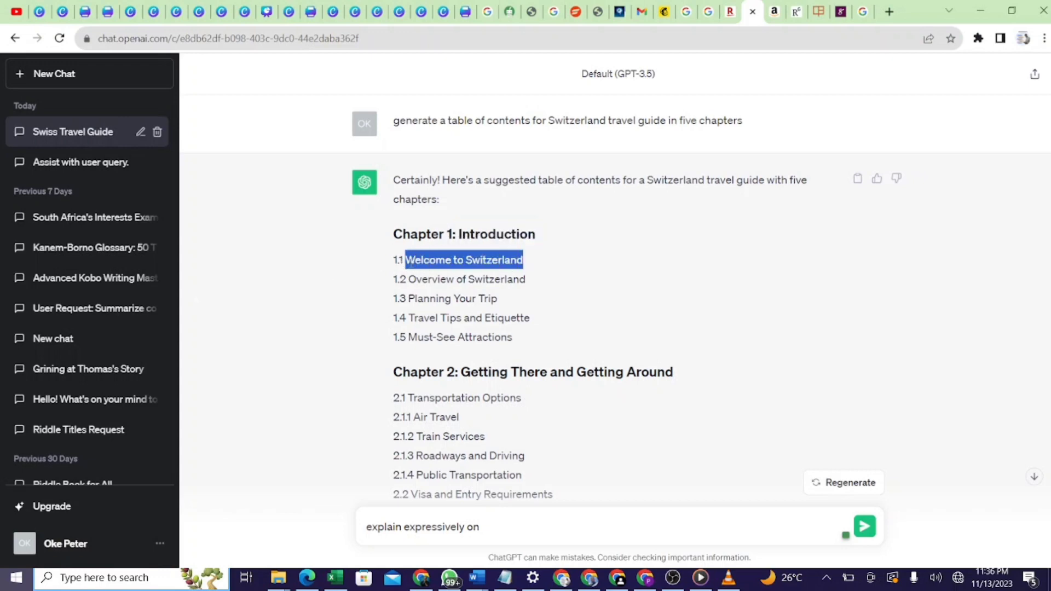
{"action": "left_click", "coordinate": [542, 522]}
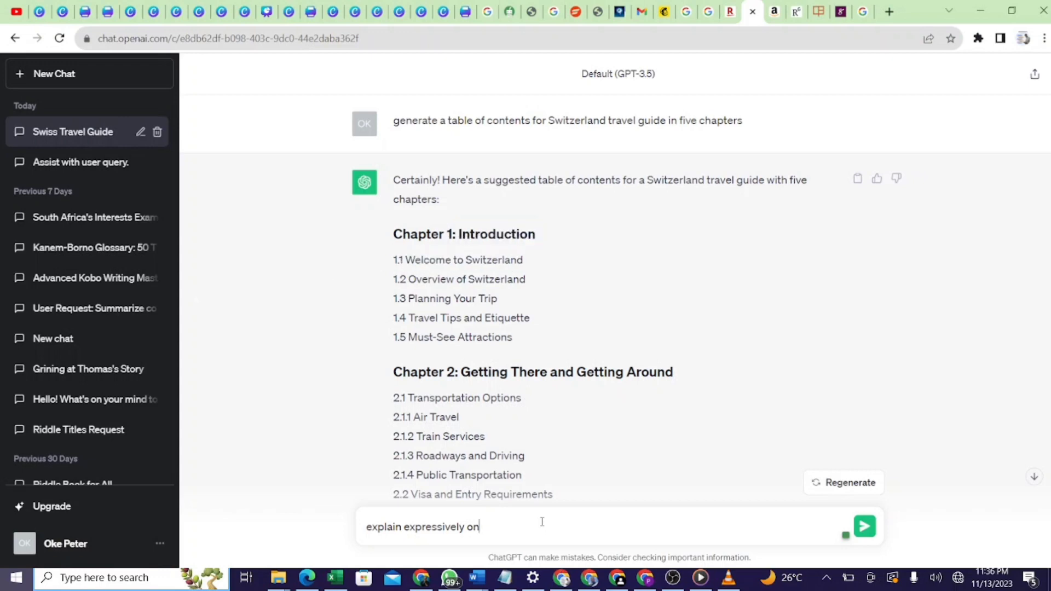
{"action": "key", "text": "ctrl+v"}
{"action": "key", "text": "Return"}
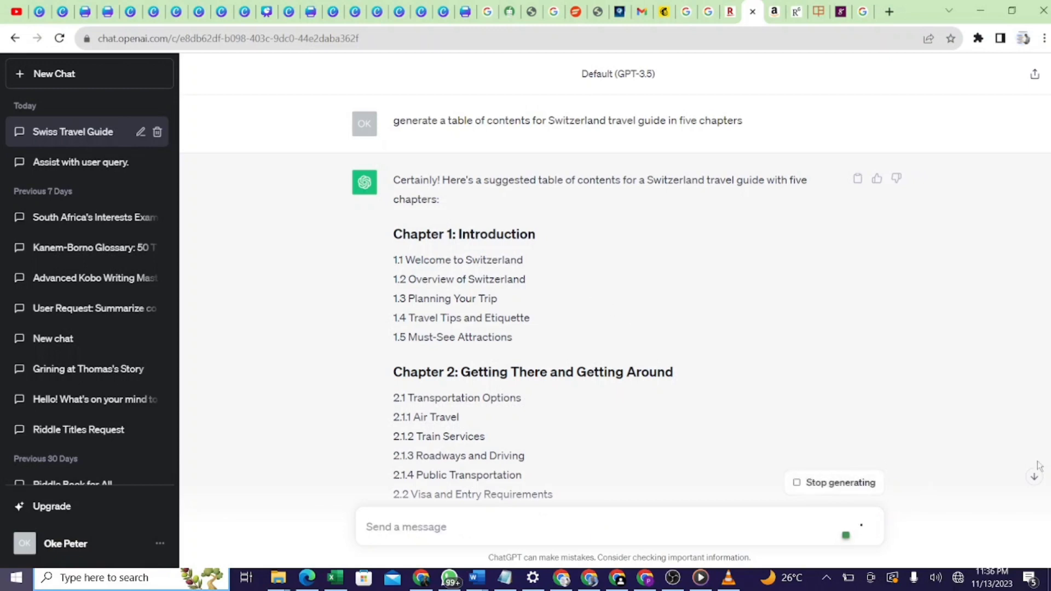
{"action": "left_click", "coordinate": [1034, 476]}
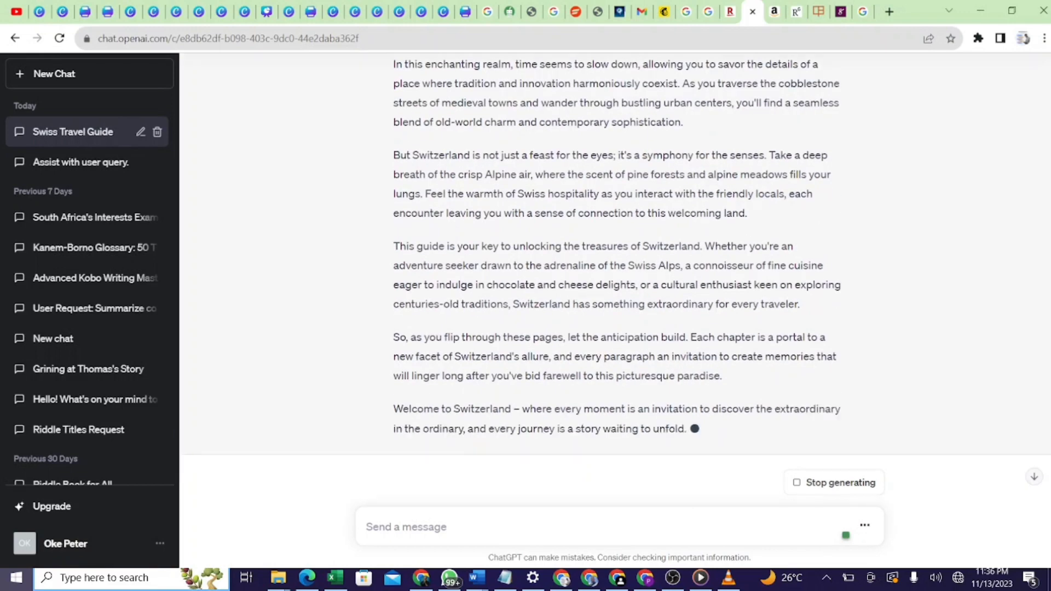
- Scroll through the conversation and back down to the reply's closing 'Let the adventure begin!'
{"action": "scroll", "coordinate": [1038, 478], "scroll_direction": "up", "scroll_amount": 3}
{"action": "scroll", "coordinate": [618, 299], "scroll_direction": "up", "scroll_amount": 15}
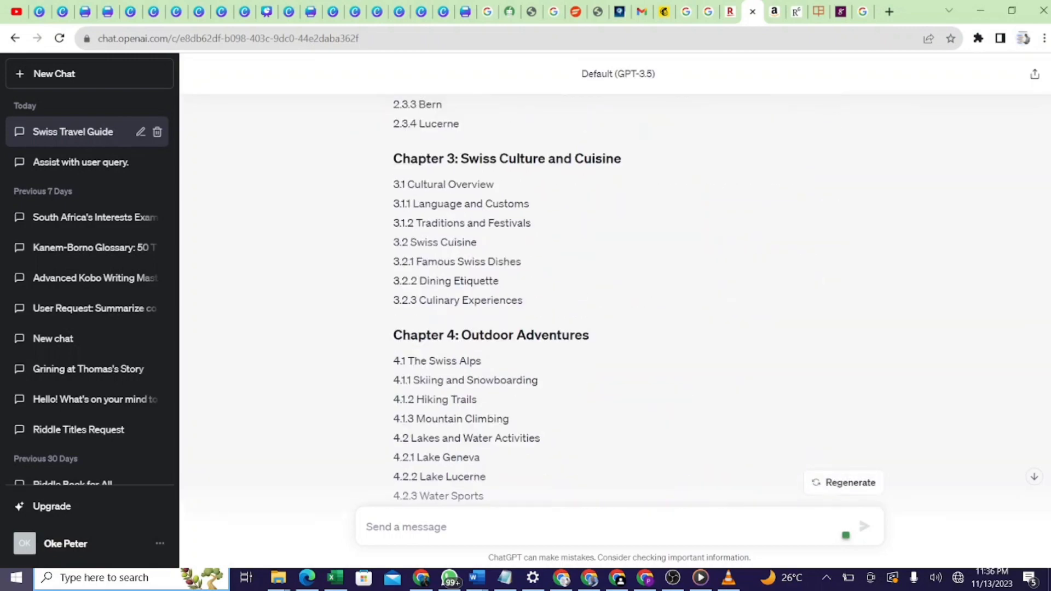
{"action": "scroll", "coordinate": [616, 301], "scroll_direction": "up", "scroll_amount": 2}
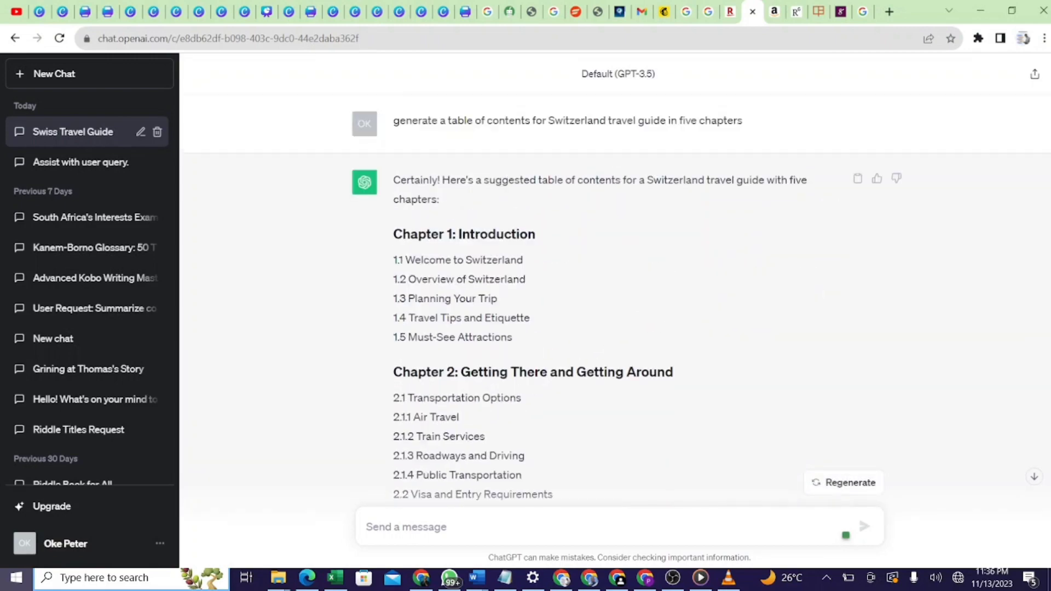
{"action": "scroll", "coordinate": [616, 301], "scroll_direction": "down", "scroll_amount": 20}
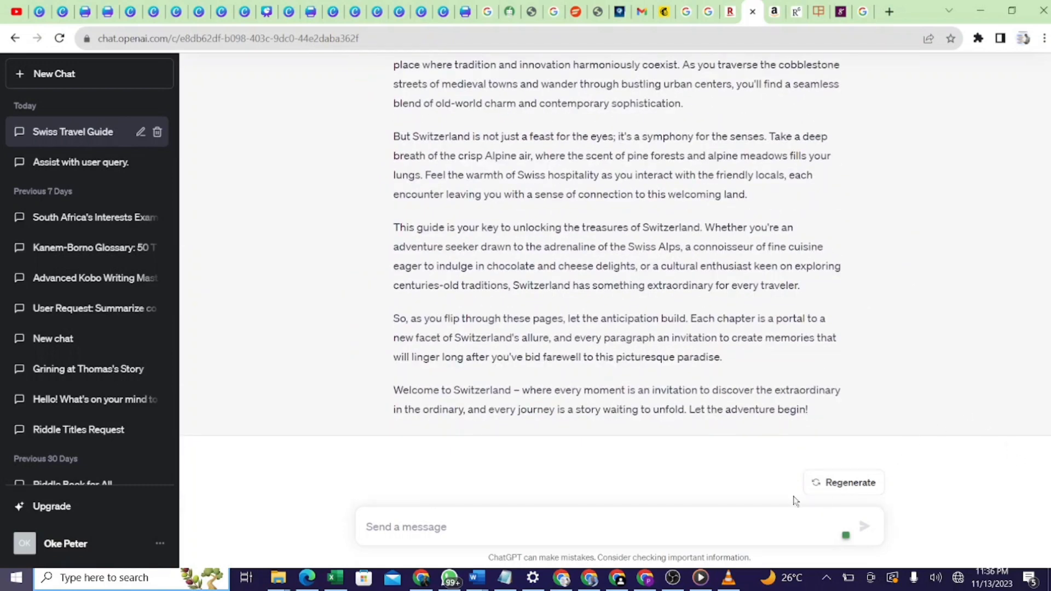
- Send 'next' to continue with the Chapter 1 section texts
{"action": "left_click", "coordinate": [705, 521]}
{"action": "type", "text": "next"}
{"action": "key", "text": "Return"}
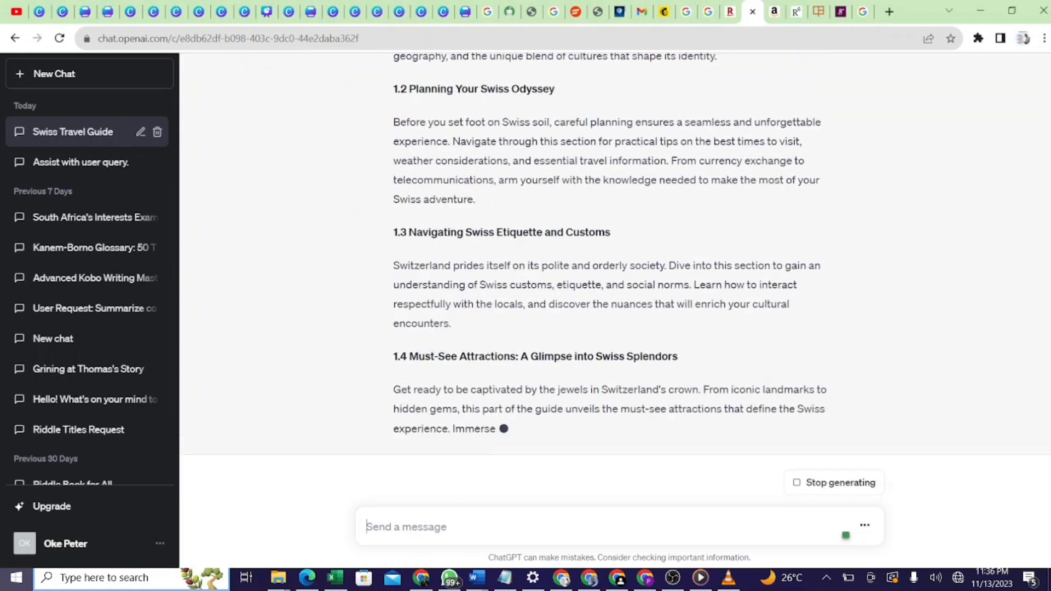
- Scroll back up and highlight 'Overview of Switzerland' in table of contents line 1.2
{"action": "scroll", "coordinate": [616, 274], "scroll_direction": "up", "scroll_amount": 8}
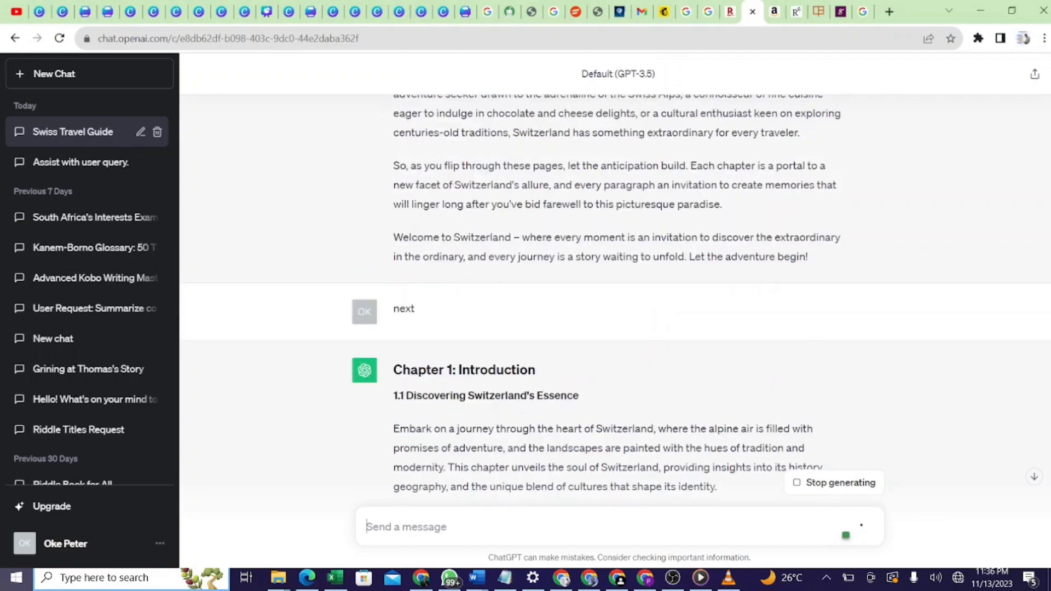
{"action": "scroll", "coordinate": [616, 301], "scroll_direction": "up", "scroll_amount": 6}
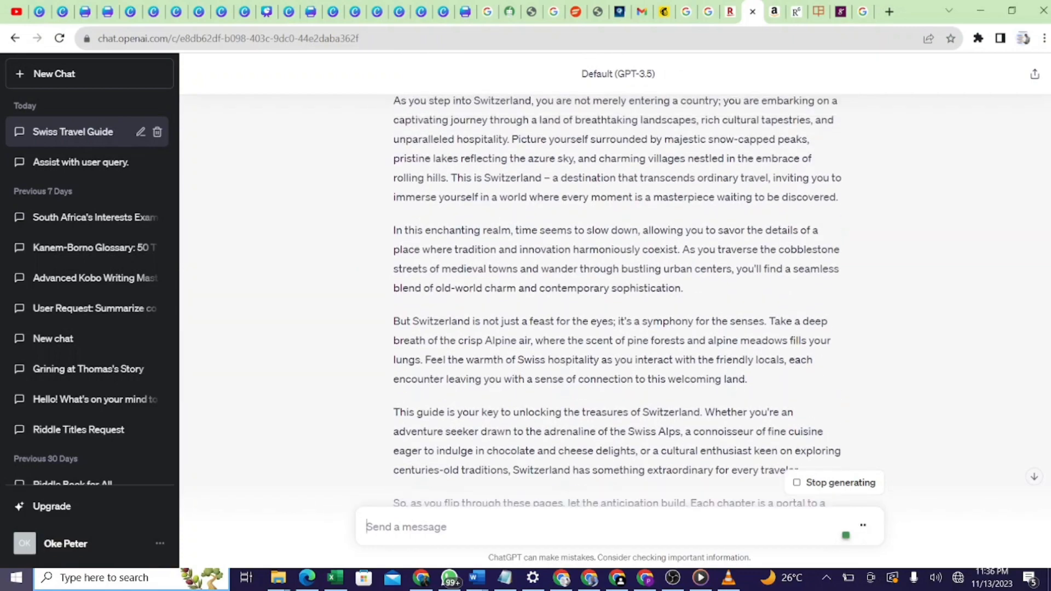
{"action": "scroll", "coordinate": [616, 302], "scroll_direction": "up", "scroll_amount": 12}
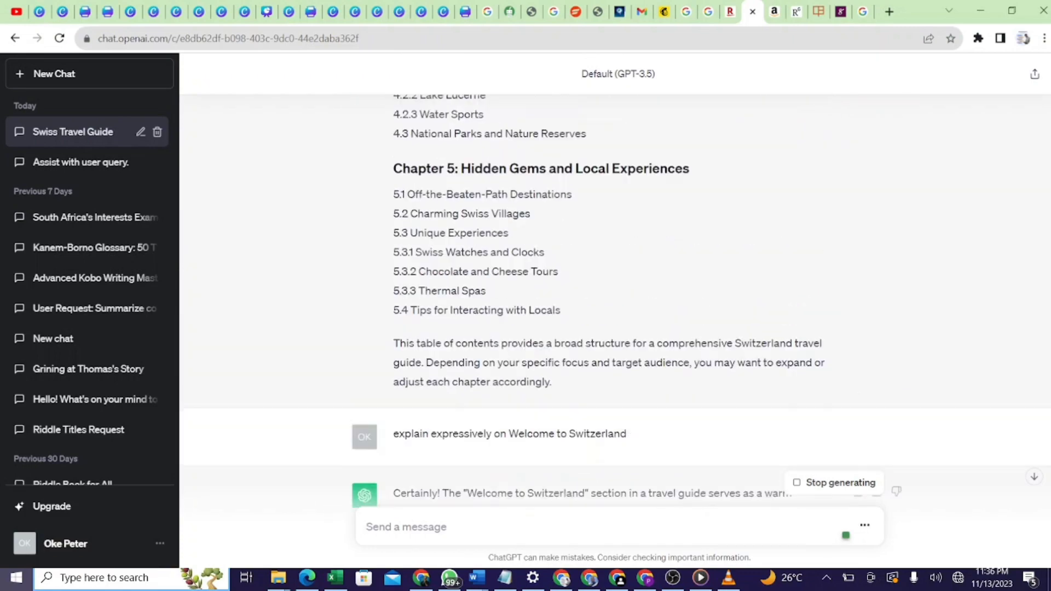
{"action": "scroll", "coordinate": [616, 301], "scroll_direction": "up", "scroll_amount": 10}
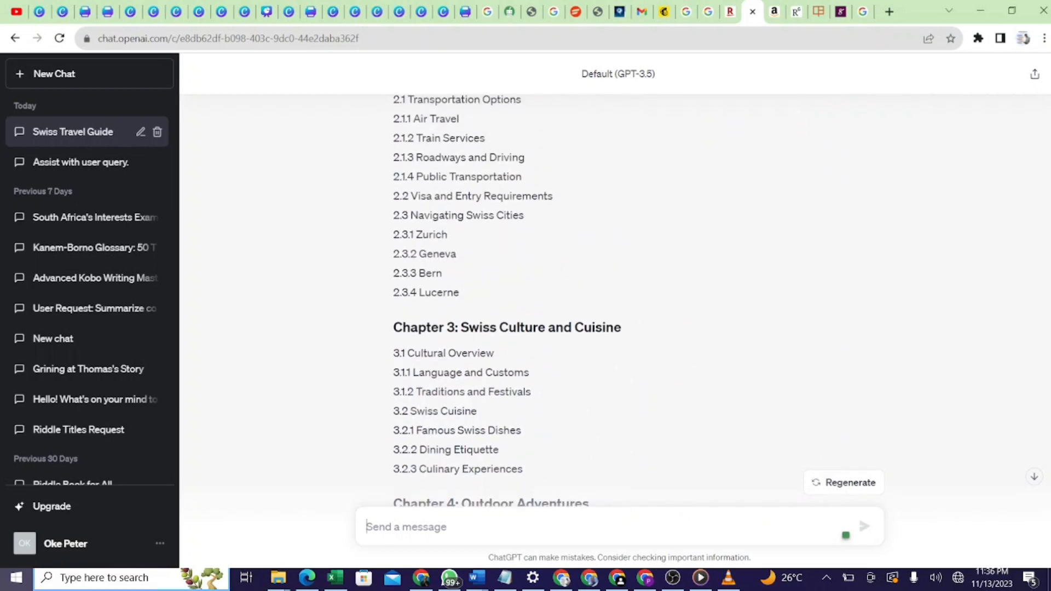
{"action": "scroll", "coordinate": [616, 301], "scroll_direction": "up", "scroll_amount": 5}
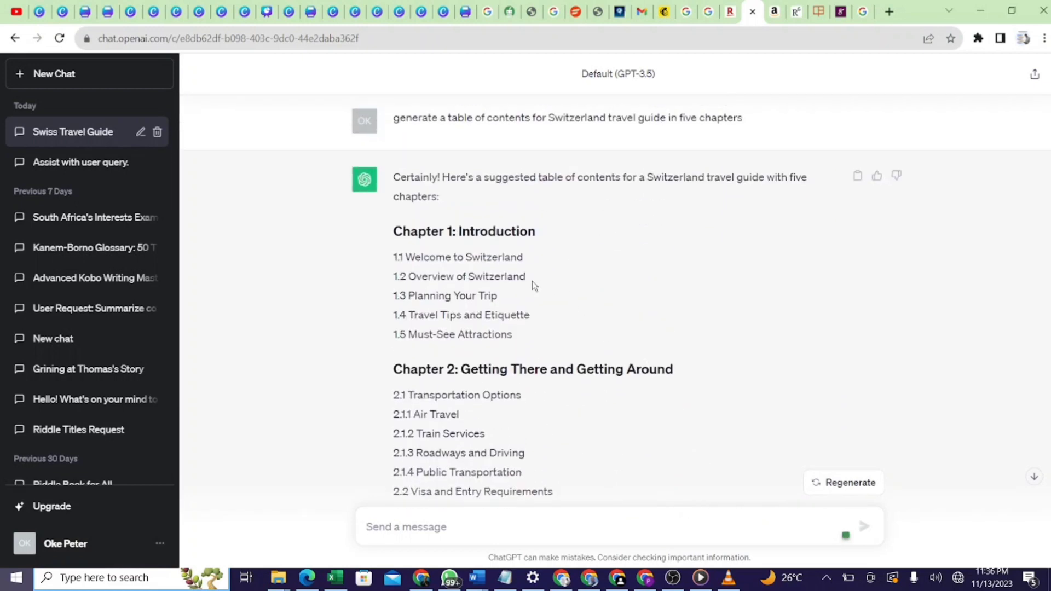
{"action": "left_click_drag", "start_coordinate": [533, 283], "coordinate": [446, 277]}
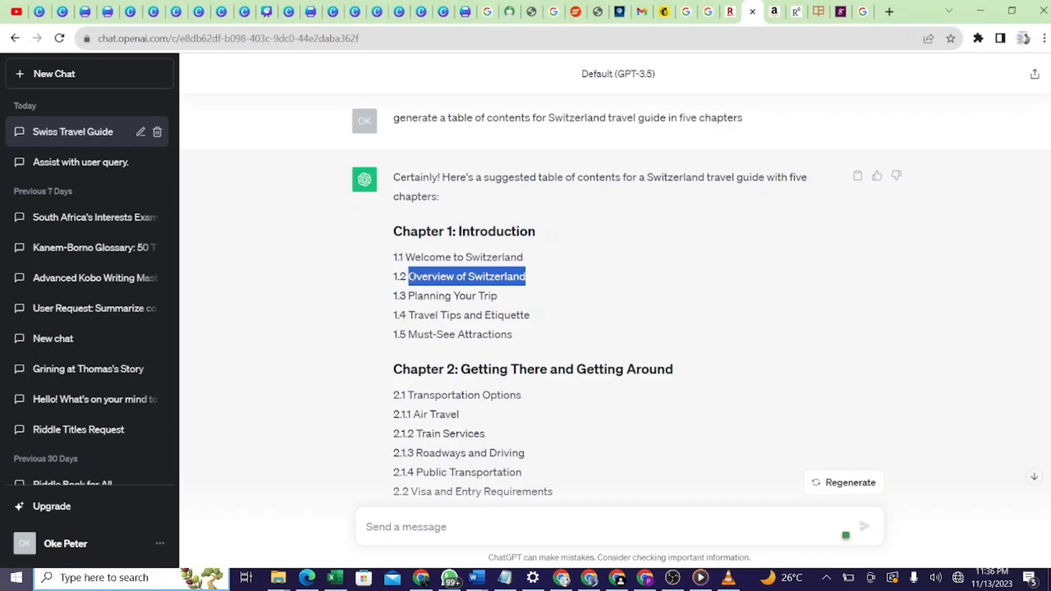
{"action": "scroll", "coordinate": [616, 274], "scroll_direction": "down", "scroll_amount": 11}
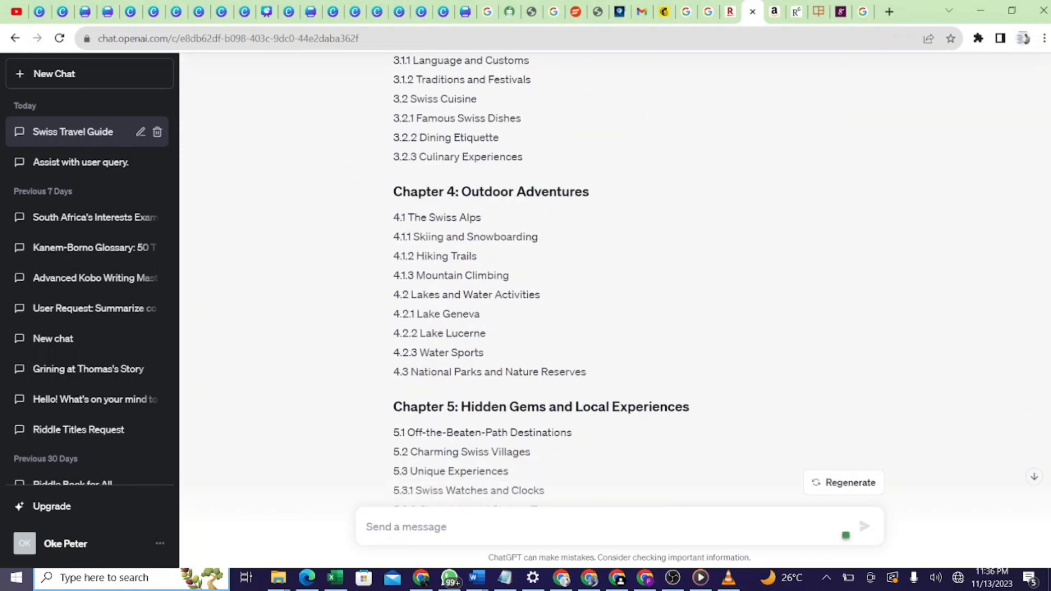
- Copy the earlier 'explain expressively on Welcome to Switzerland' request into the message box
{"action": "scroll", "coordinate": [625, 272], "scroll_direction": "down", "scroll_amount": 7}
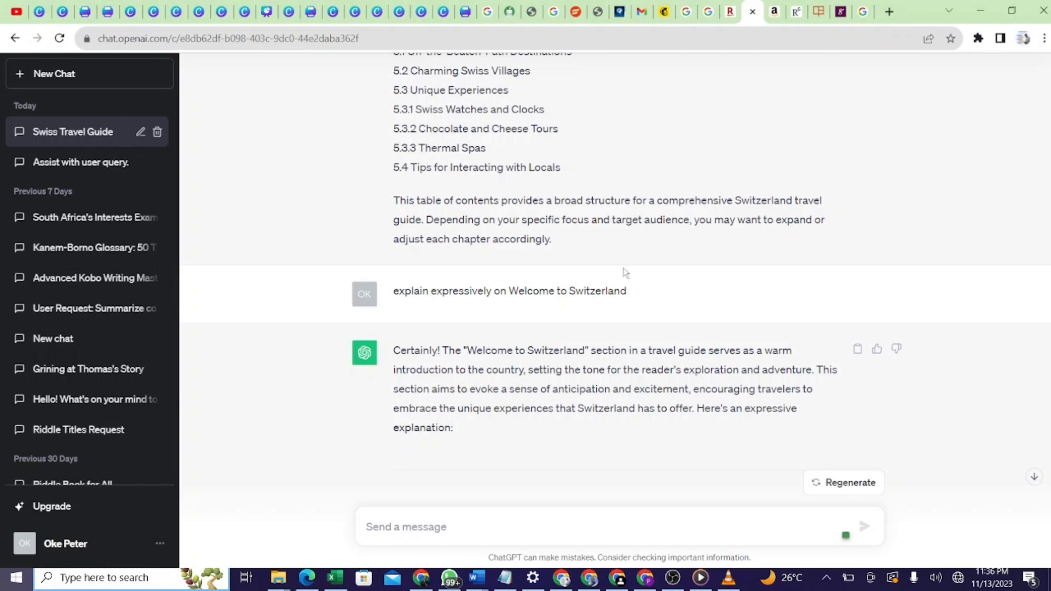
{"action": "scroll", "coordinate": [603, 246], "scroll_direction": "down", "scroll_amount": 3}
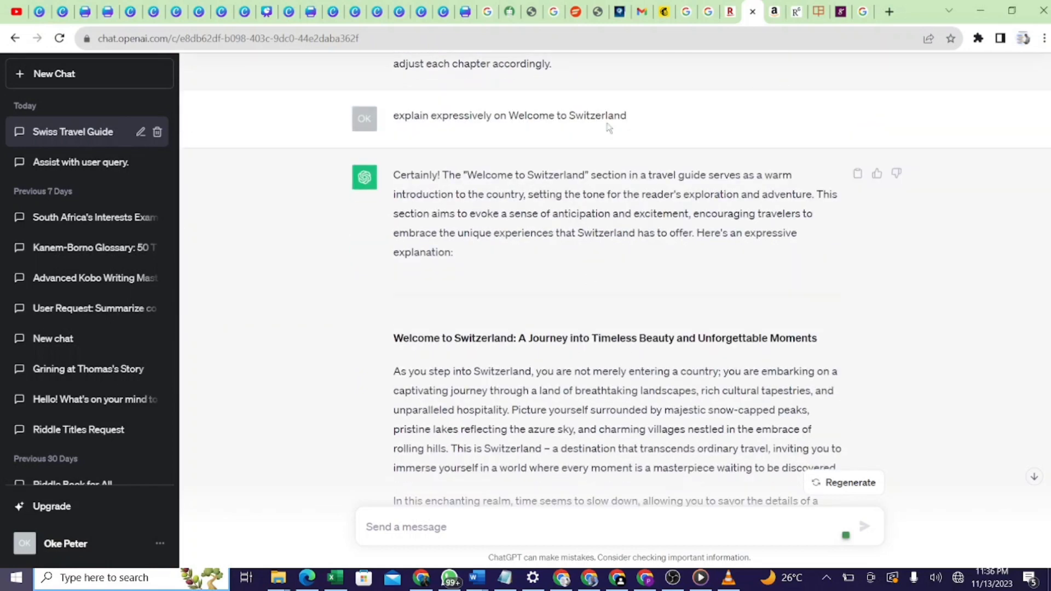
{"action": "left_click_drag", "start_coordinate": [651, 115], "coordinate": [395, 119]}
{"action": "key", "text": "ctrl+c"}
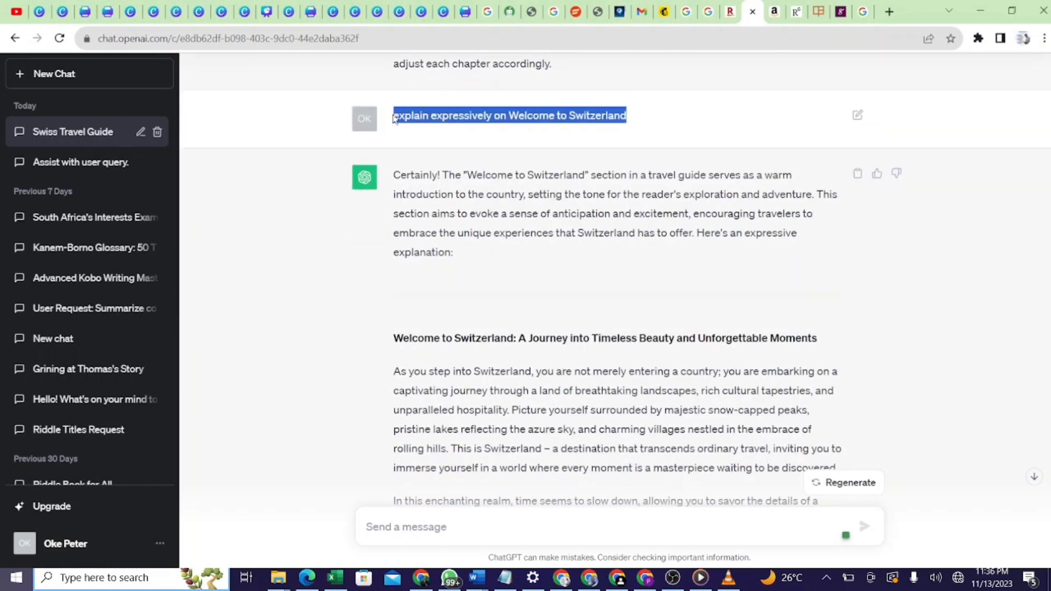
{"action": "left_click", "coordinate": [480, 530]}
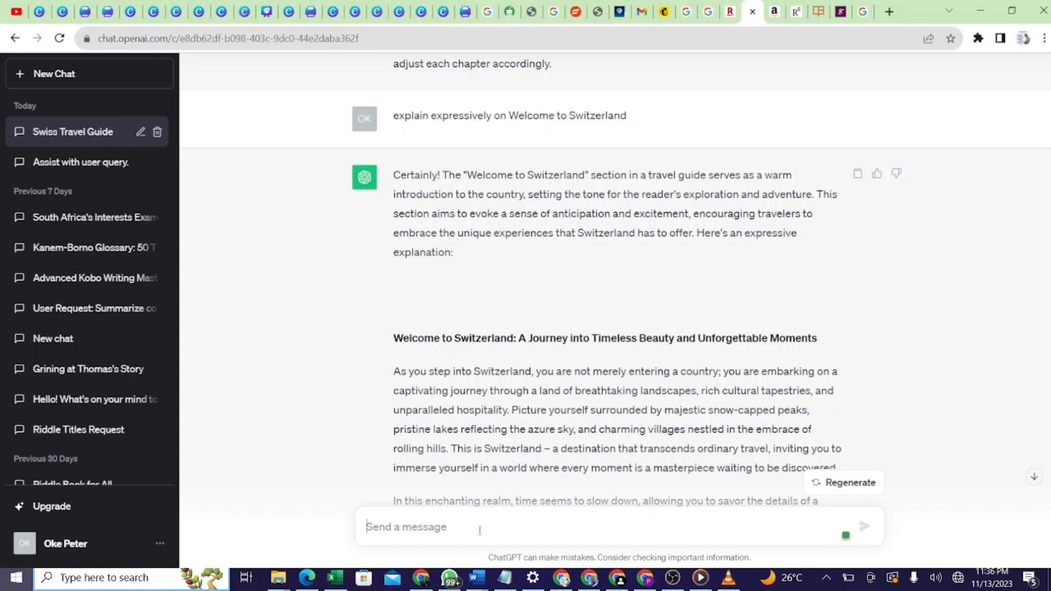
{"action": "key", "text": "ctrl+v"}
- Replace the topic in the draft with "Overview of Switzerland" in quotes on its own line
{"action": "scroll", "coordinate": [614, 295], "scroll_direction": "up", "scroll_amount": 15}
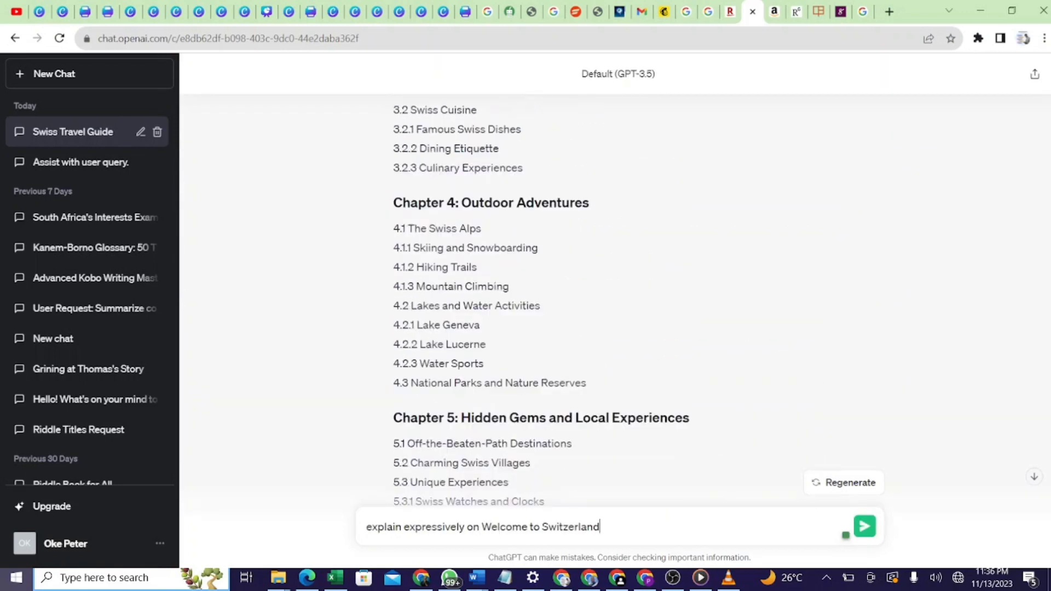
{"action": "scroll", "coordinate": [613, 296], "scroll_direction": "up", "scroll_amount": 4}
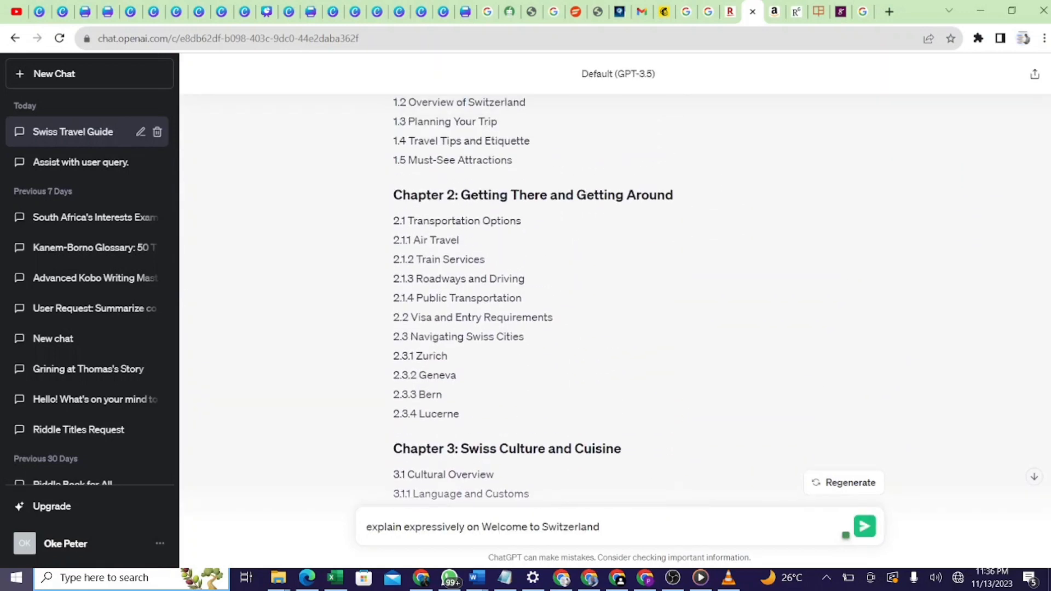
{"action": "scroll", "coordinate": [600, 301], "scroll_direction": "up", "scroll_amount": 3}
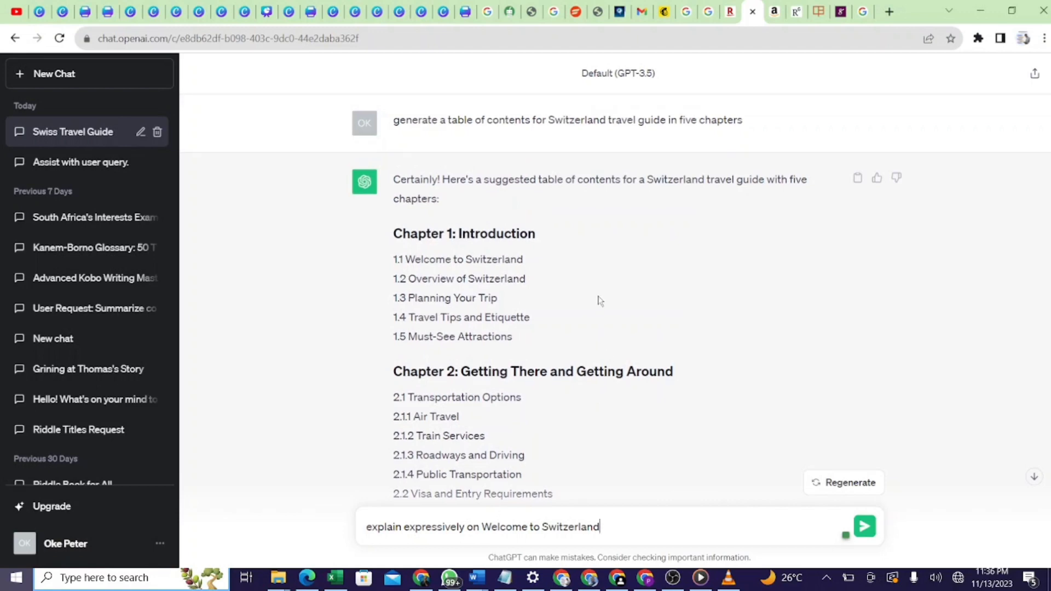
{"action": "left_click_drag", "start_coordinate": [526, 281], "coordinate": [410, 281]}
{"action": "key", "text": "ctrl+c"}
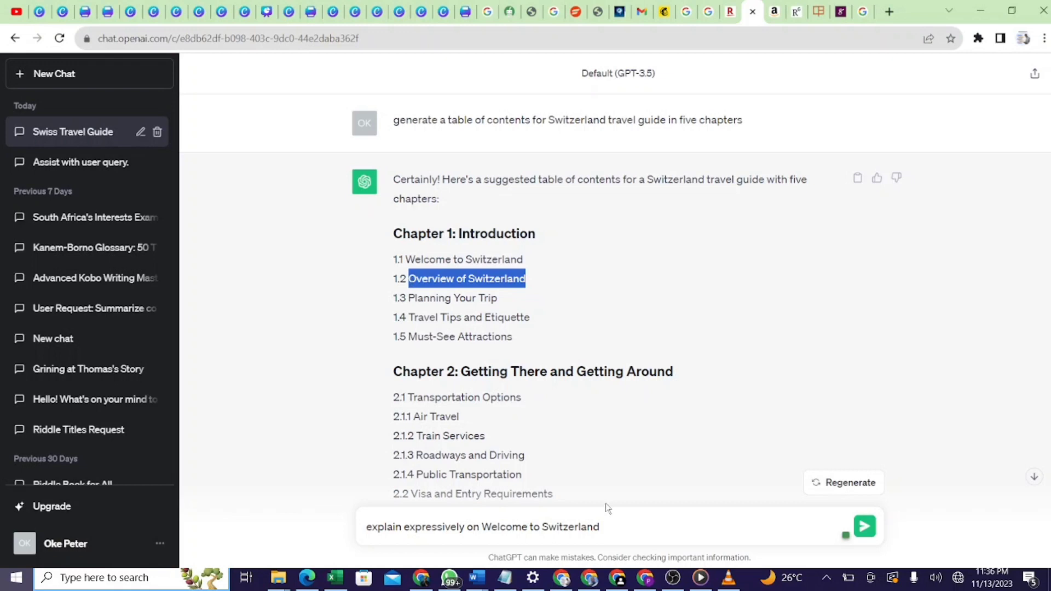
{"action": "left_click_drag", "start_coordinate": [600, 526], "coordinate": [483, 530]}
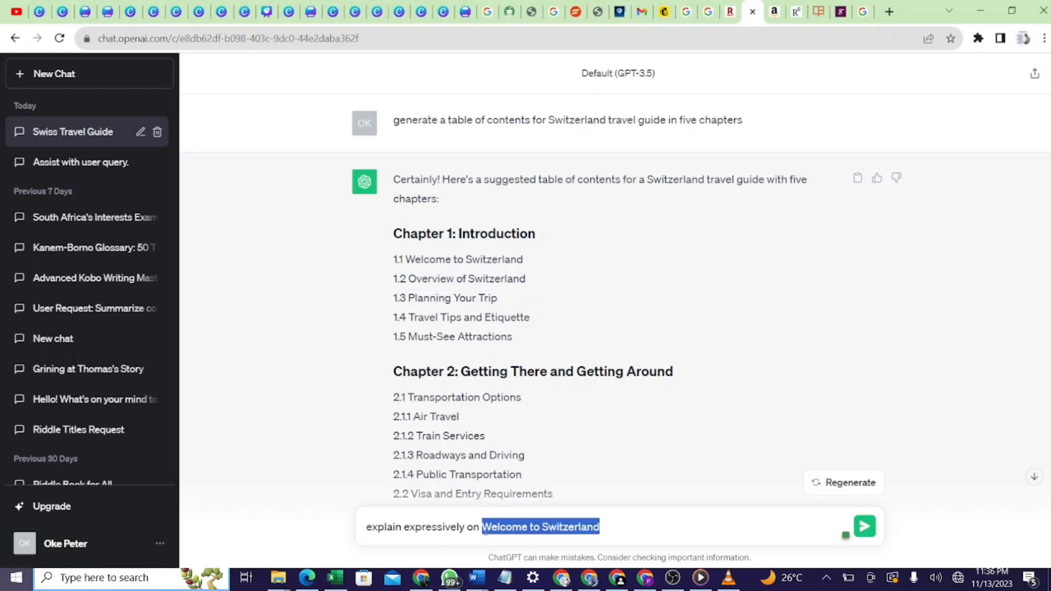
{"action": "key", "text": "ctrl+v"}
{"action": "type", "text": "\""}
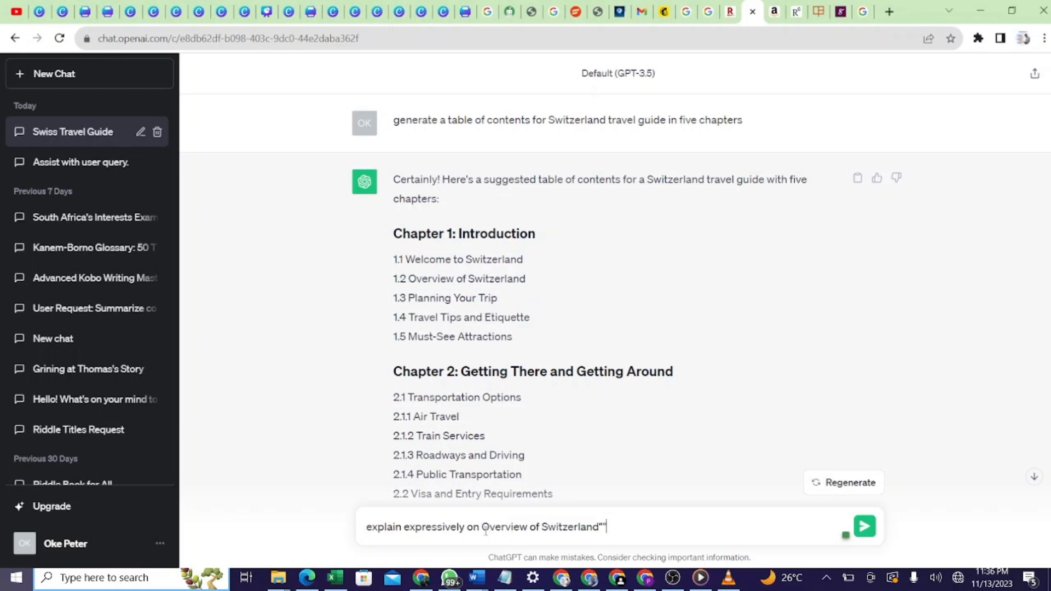
{"action": "left_click", "coordinate": [483, 527]}
{"action": "key", "text": "shift+Return"}
{"action": "key", "text": "shift+Return"}
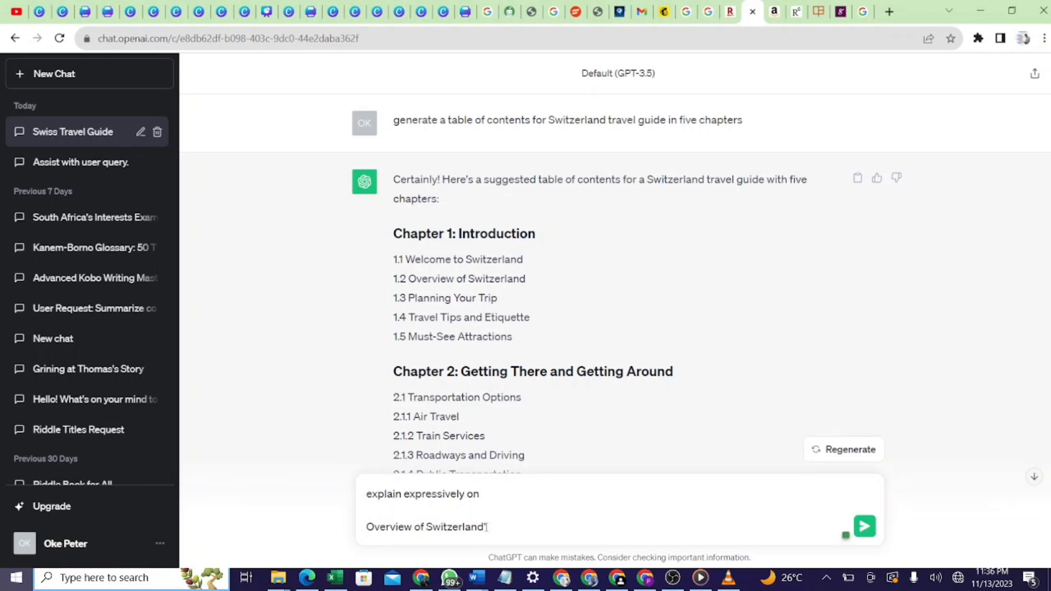
{"action": "key", "text": "BackSpace"}
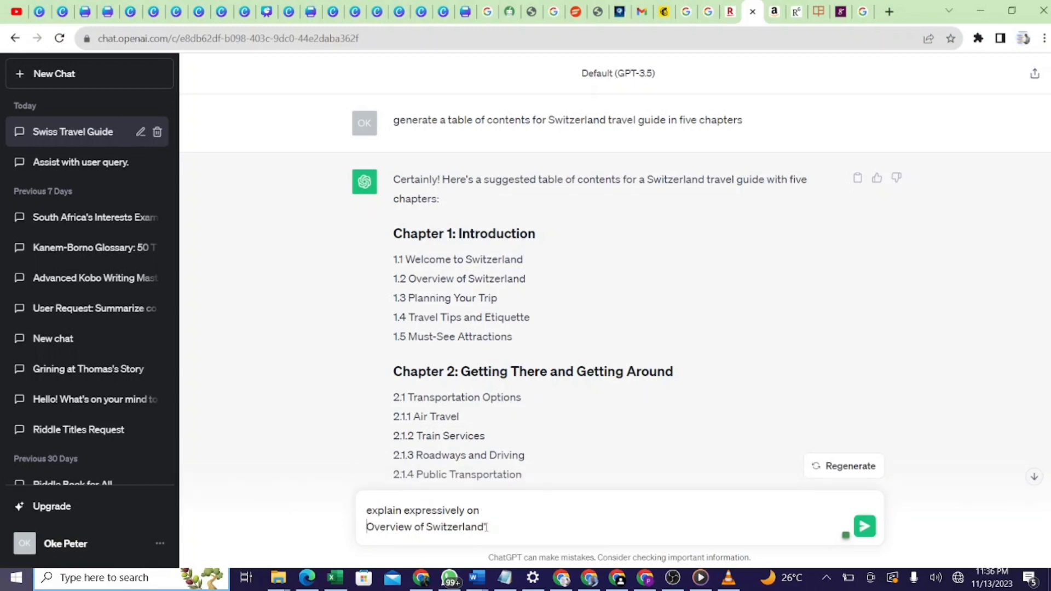
{"action": "type", "text": "\""}
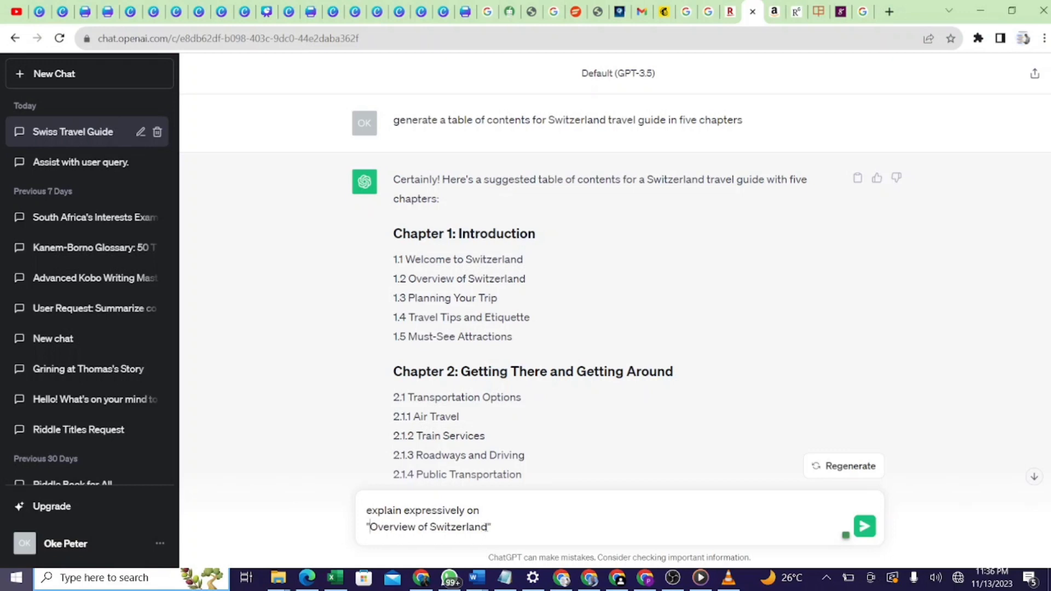
- Copy the whole prompt, send it, and paste it back into the message box
{"action": "key", "text": "ctrl+a"}
{"action": "key", "text": "ctrl+c"}
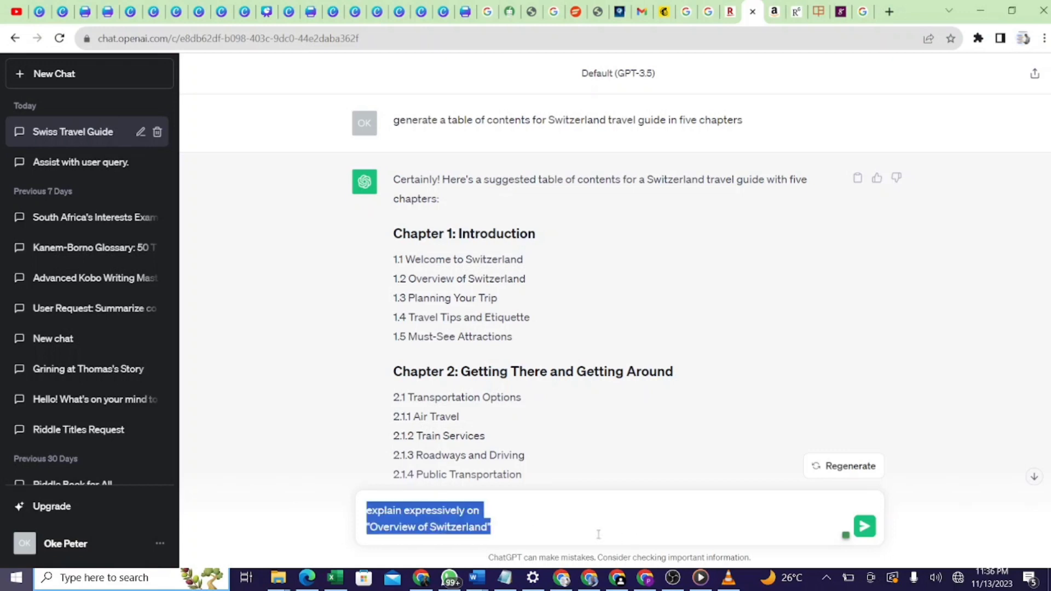
{"action": "key", "text": "Return"}
{"action": "key", "text": "ctrl+v"}
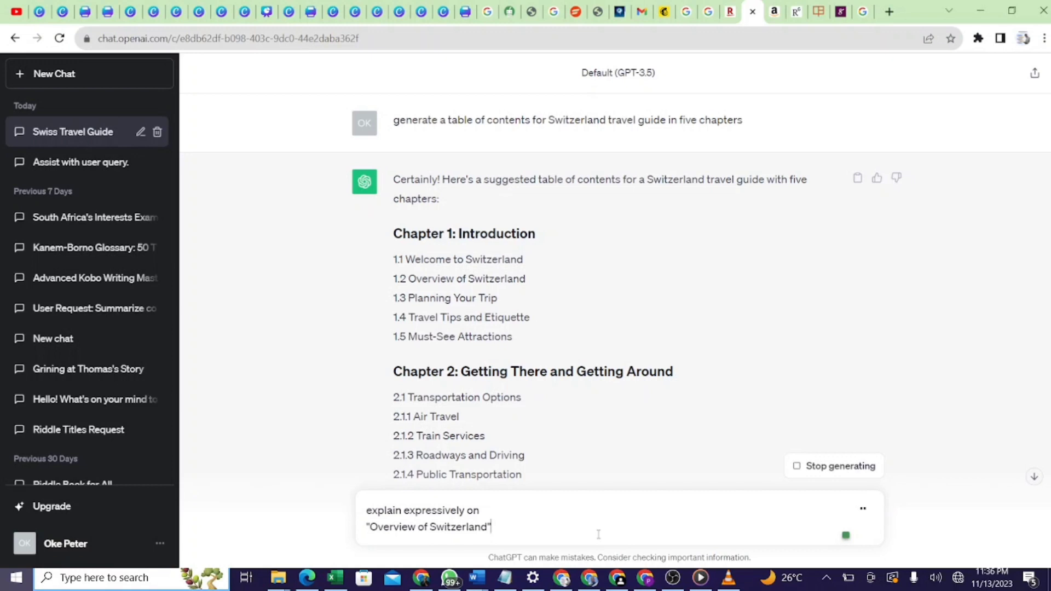
- Change the prompt's topic to "Planning Your Trip", copy the prompt, and send it
{"action": "left_click_drag", "start_coordinate": [497, 299], "coordinate": [407, 299]}
{"action": "key", "text": "ctrl+c"}
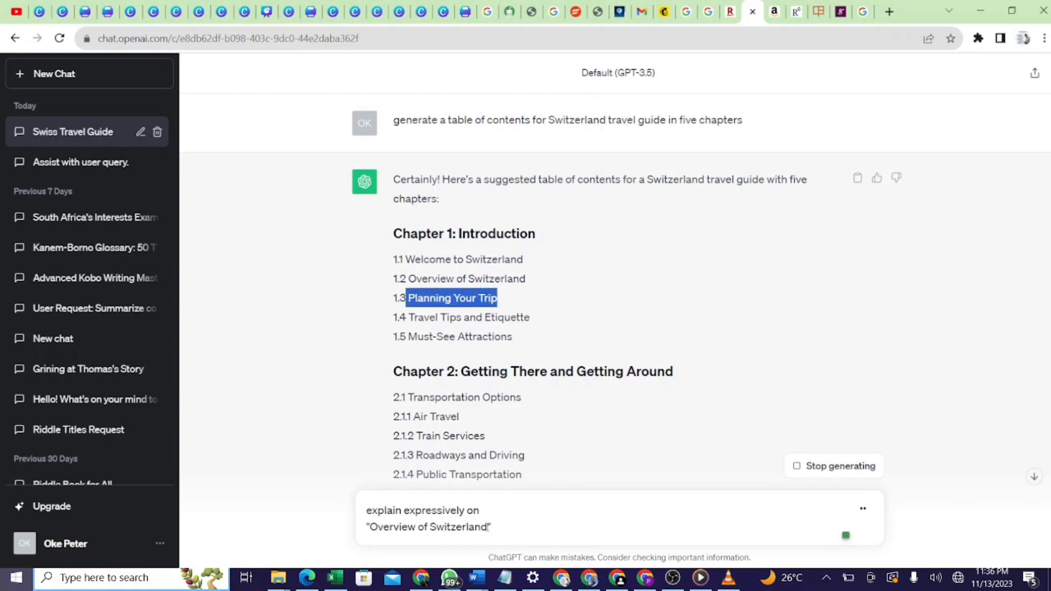
{"action": "left_click_drag", "start_coordinate": [488, 527], "coordinate": [368, 527]}
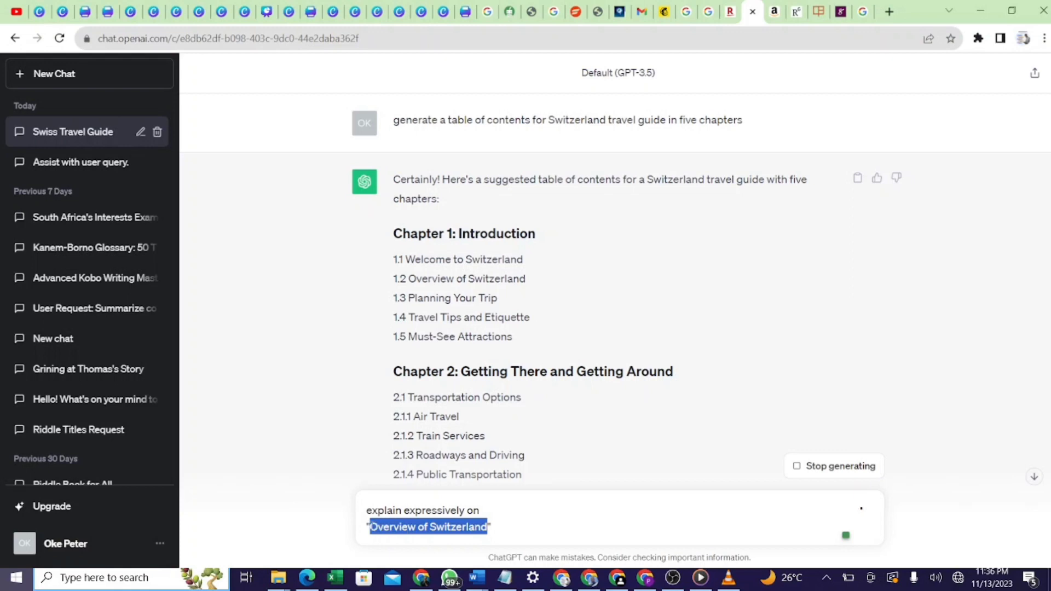
{"action": "key", "text": "ctrl+v"}
{"action": "key", "text": "ctrl+a"}
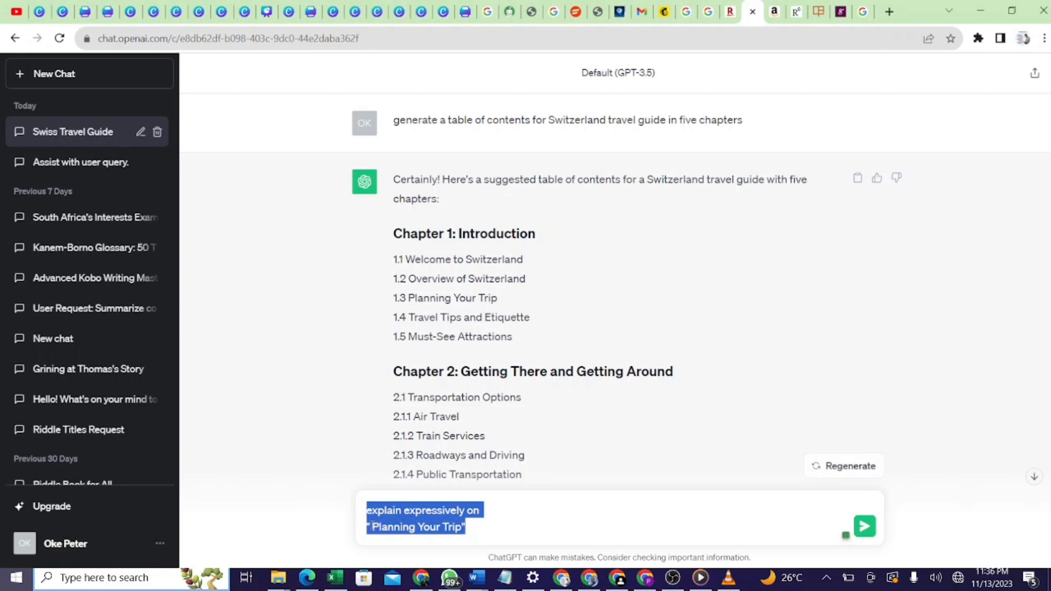
{"action": "key", "text": "Return"}
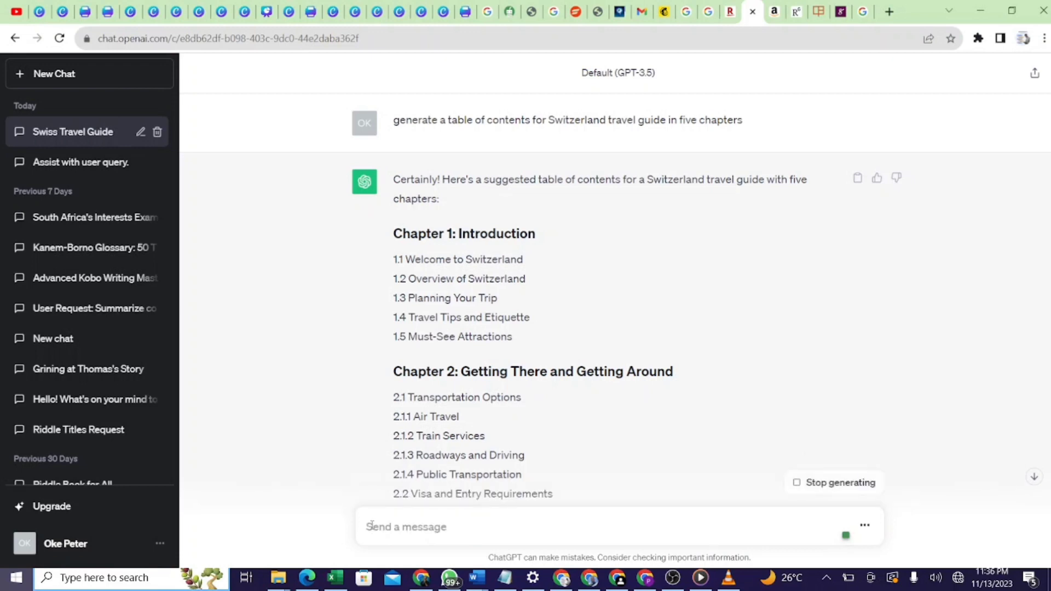
- Change the reused prompt's topic to "Travel Tips and Etiquette", send it, and paste the prompt back
{"action": "type", "text": "explain expressively on \" Planning Your Trip\""}
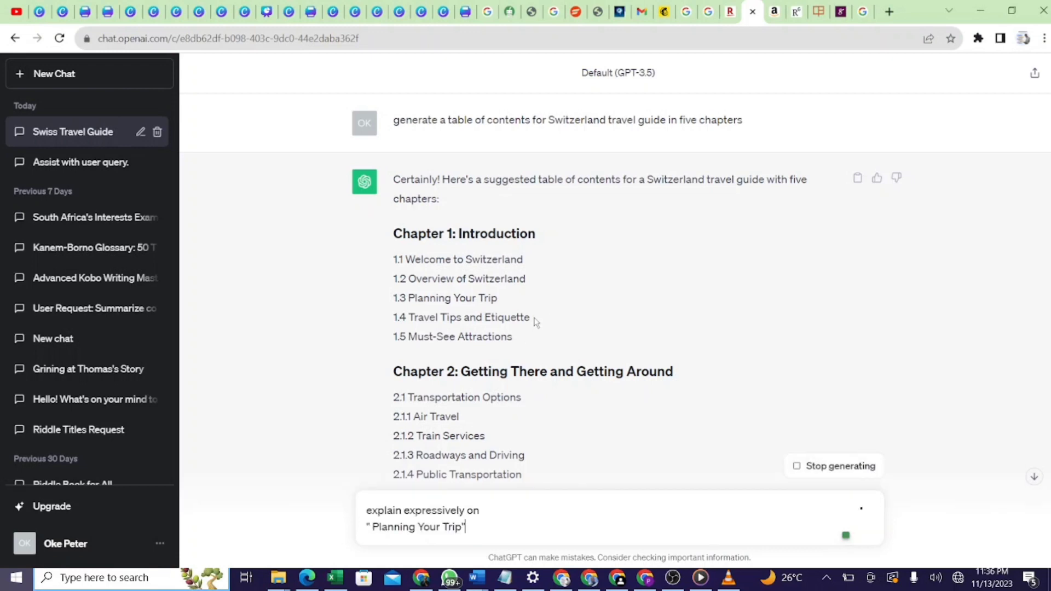
{"action": "left_click_drag", "start_coordinate": [531, 318], "coordinate": [410, 318]}
{"action": "key", "text": "ctrl+c"}
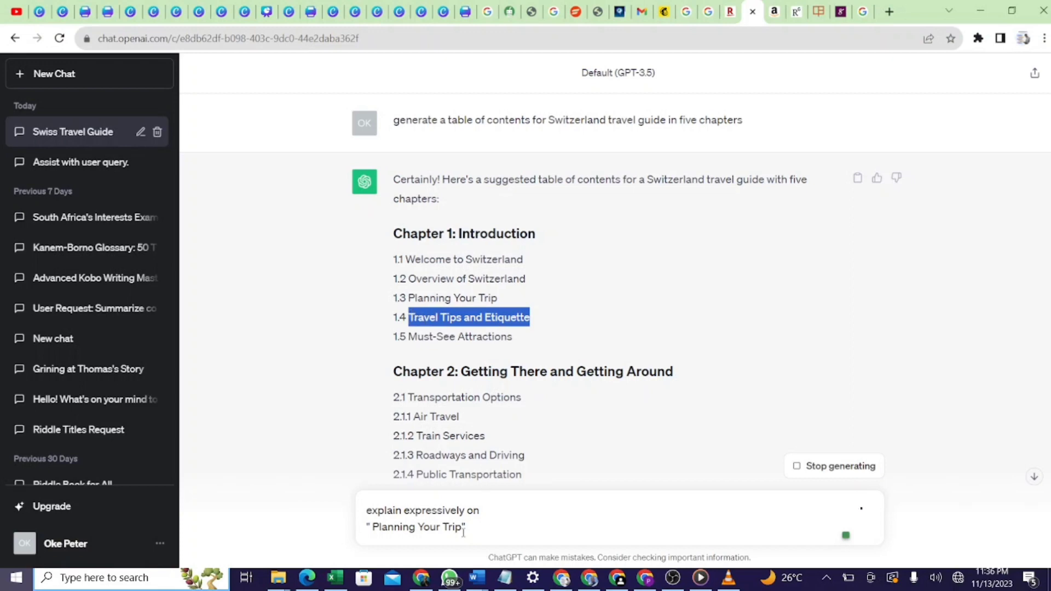
{"action": "left_click_drag", "start_coordinate": [463, 533], "coordinate": [370, 532]}
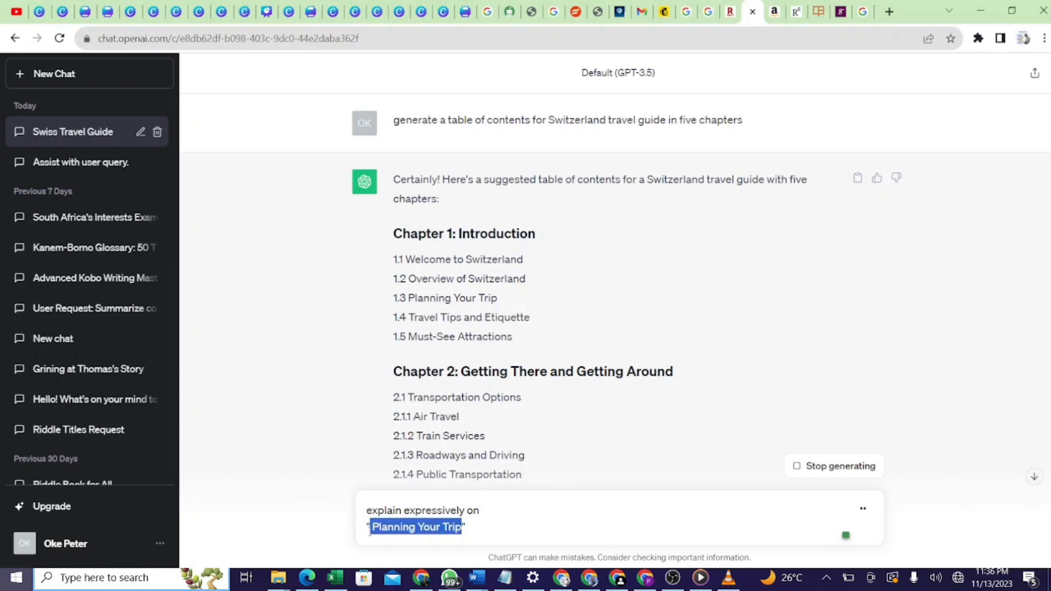
{"action": "key", "text": "ctrl+v"}
{"action": "key", "text": "ctrl+a"}
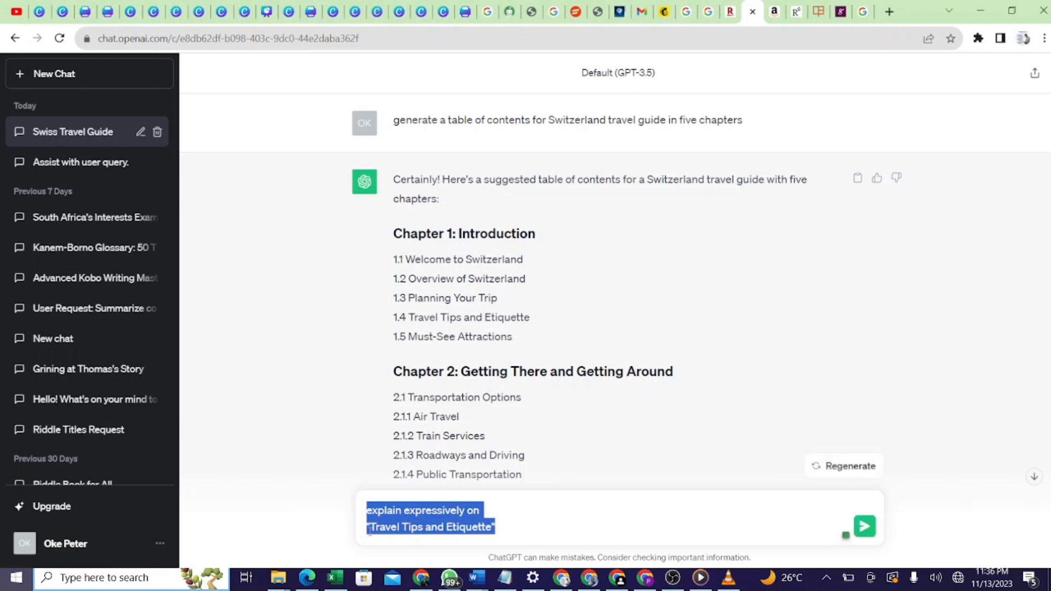
{"action": "key", "text": "Return"}
{"action": "type", "text": "explain expressively on \"Travel Tips and Etiquette\""}
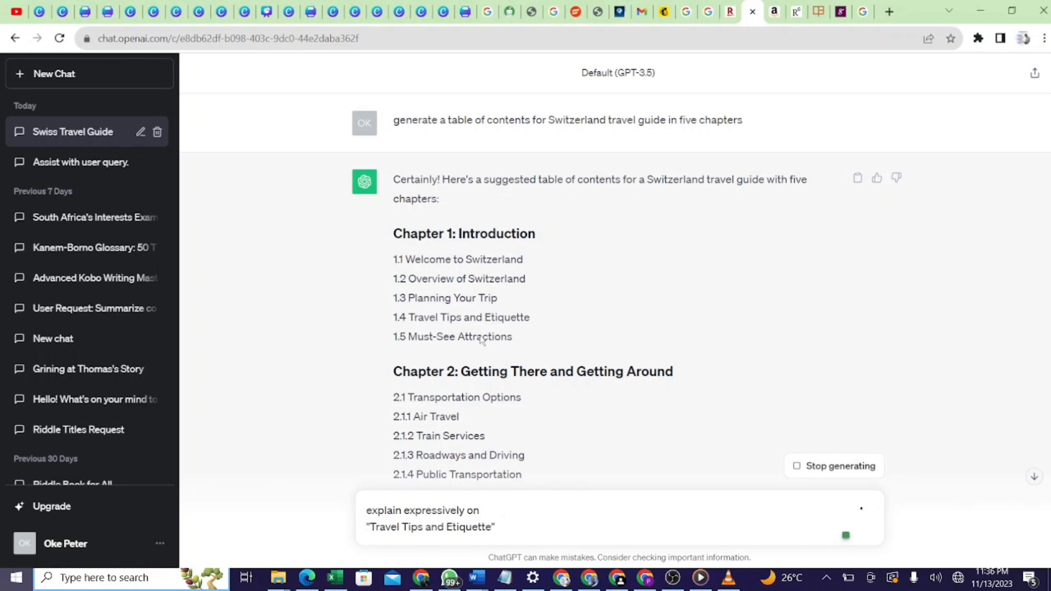
- Replace 'Travel Tips and Etiquette' with 'Must-See Attractions' in the prompt and send the request
{"action": "left_click_drag", "start_coordinate": [515, 336], "coordinate": [413, 340]}
{"action": "key", "text": "ctrl+c"}
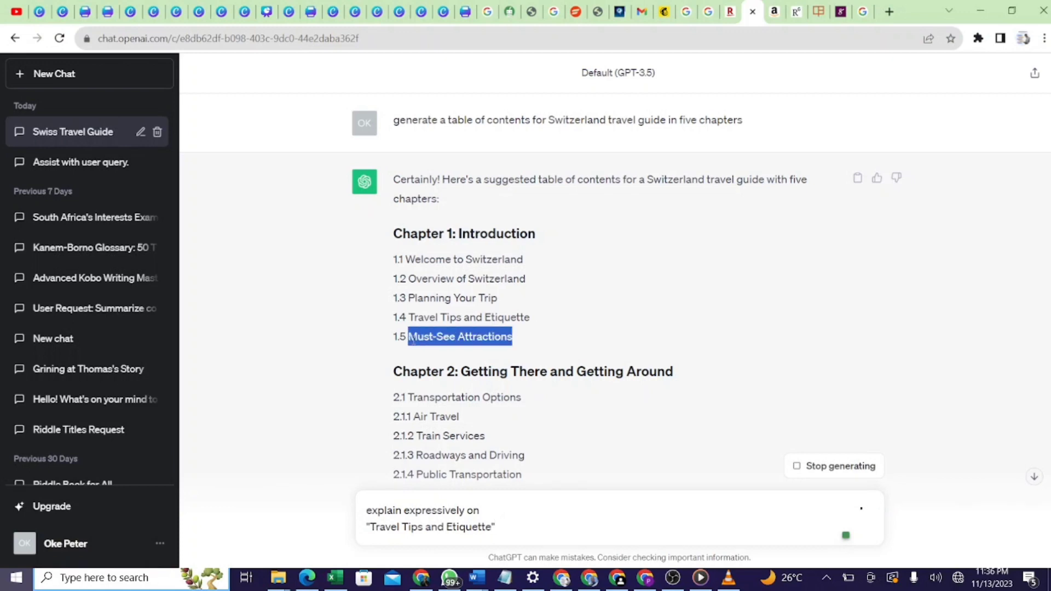
{"action": "left_click_drag", "start_coordinate": [493, 526], "coordinate": [369, 527]}
{"action": "key", "text": "ctrl+v"}
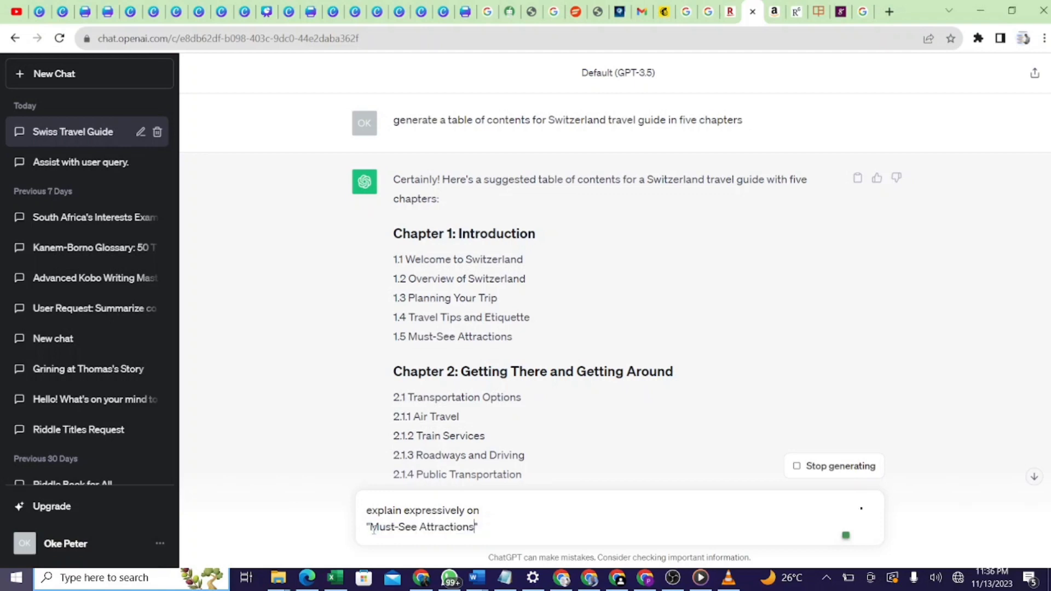
{"action": "key", "text": "ctrl+a"}
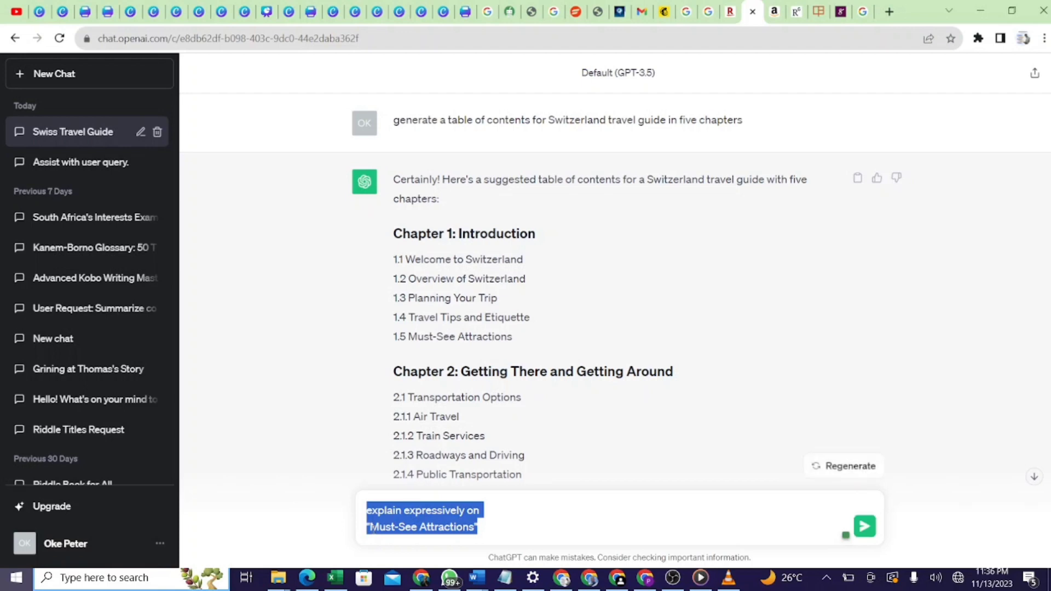
{"action": "key", "text": "Return"}
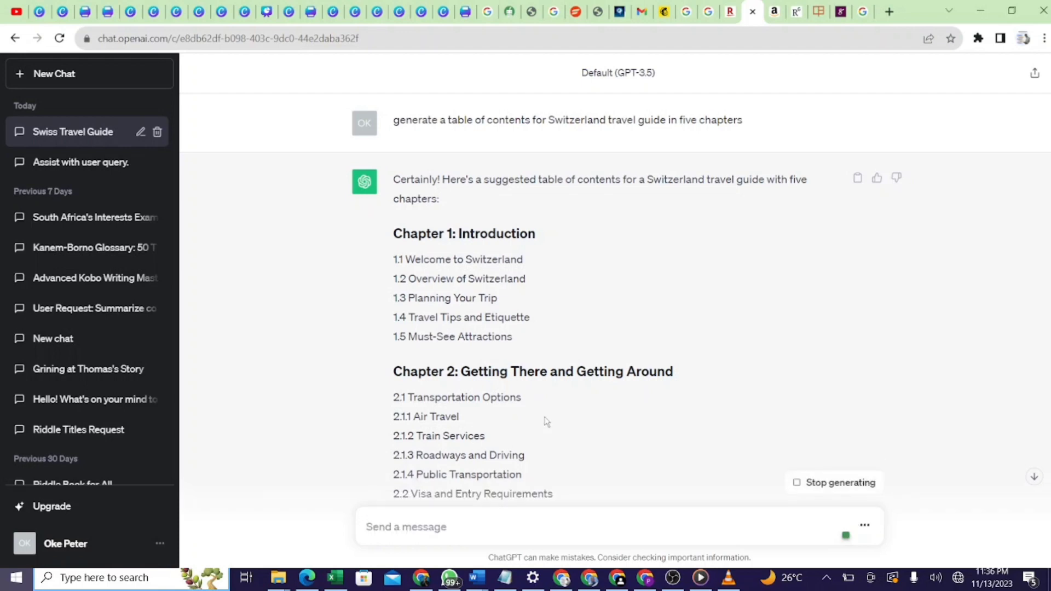
- Scroll through the 'Must-See Attractions: Unveiling Switzerland's Crown Jewels' reply until it finishes generating
{"action": "left_click", "coordinate": [1037, 482]}
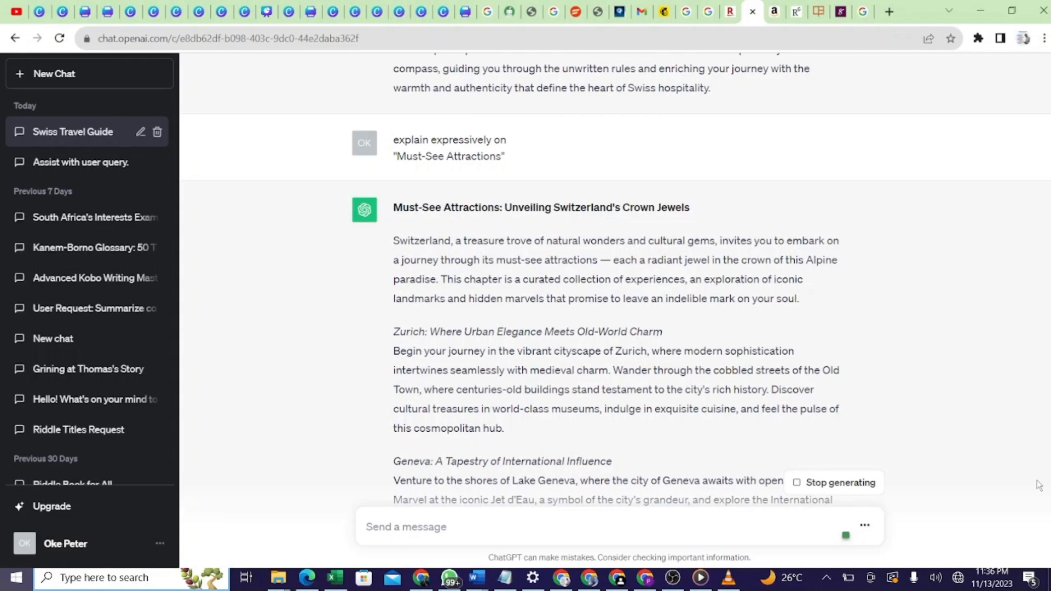
{"action": "scroll", "coordinate": [1038, 486], "scroll_direction": "up", "scroll_amount": 10}
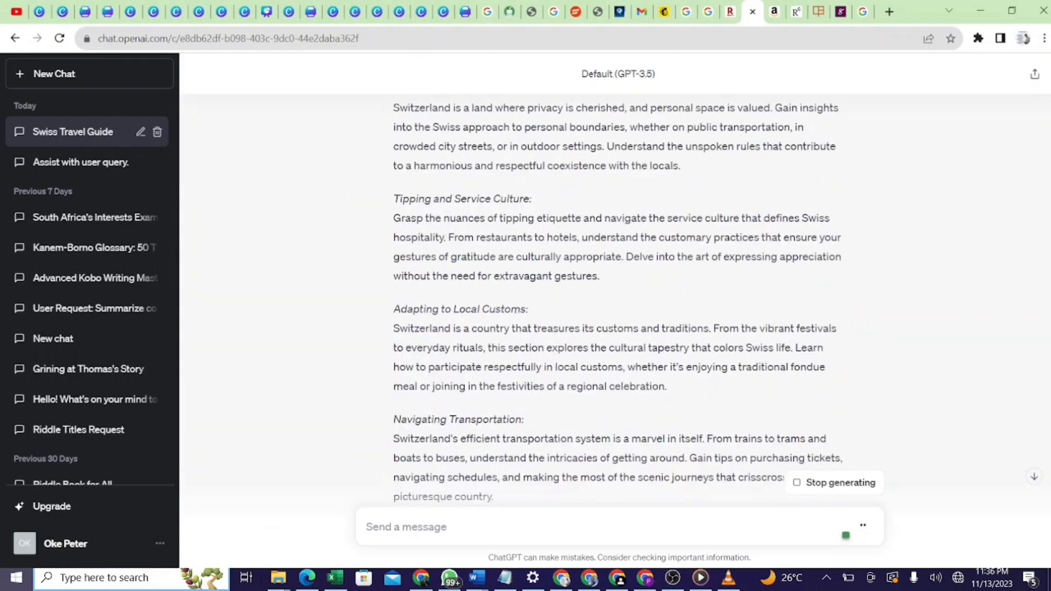
{"action": "scroll", "coordinate": [618, 298], "scroll_direction": "up", "scroll_amount": 8}
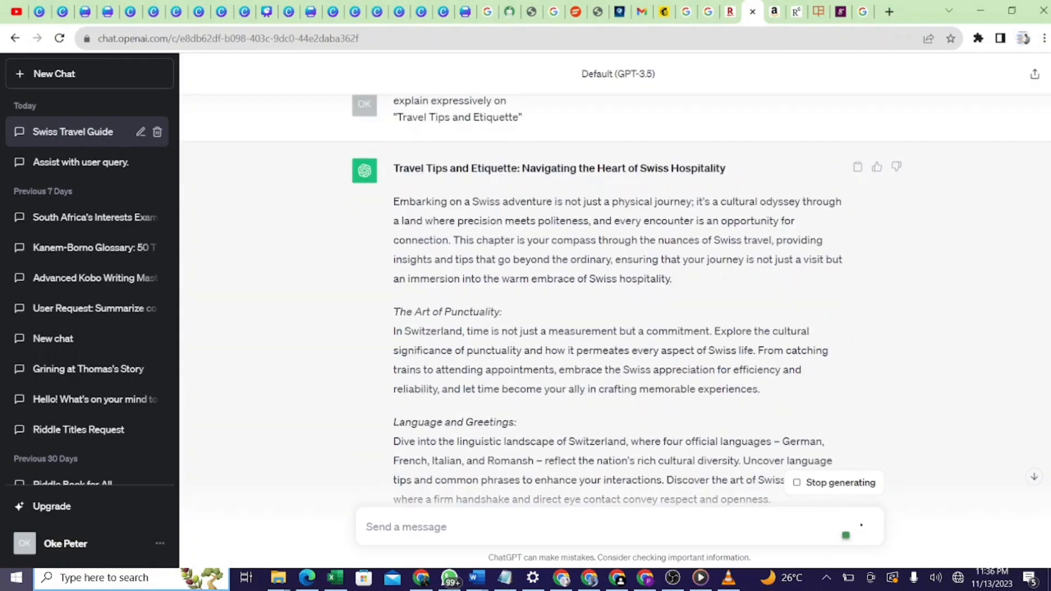
{"action": "scroll", "coordinate": [616, 295], "scroll_direction": "up", "scroll_amount": 4}
{"action": "scroll", "coordinate": [617, 302], "scroll_direction": "up", "scroll_amount": 5}
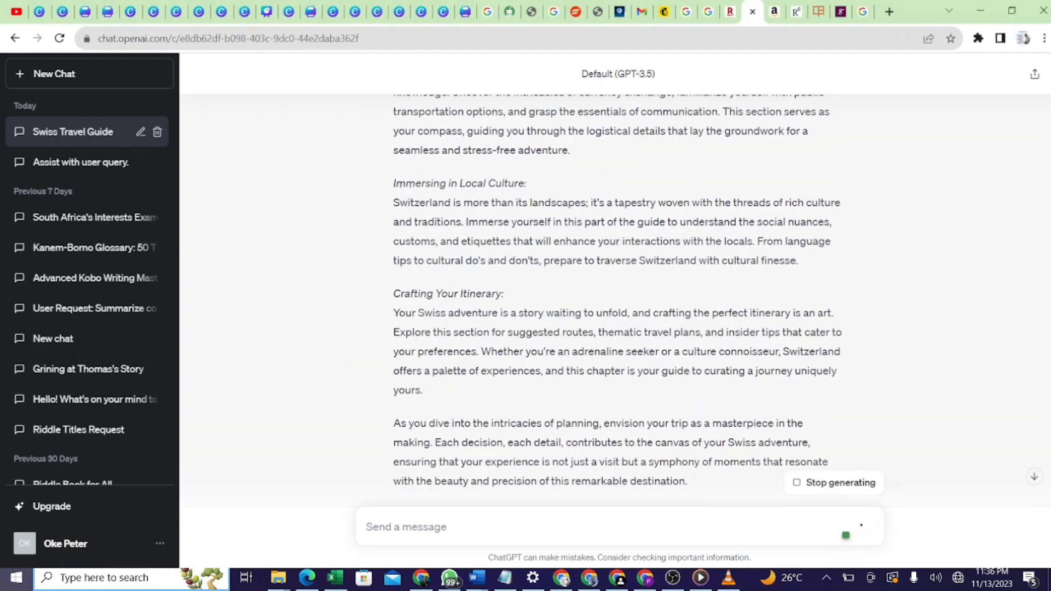
{"action": "scroll", "coordinate": [617, 296], "scroll_direction": "up", "scroll_amount": 3}
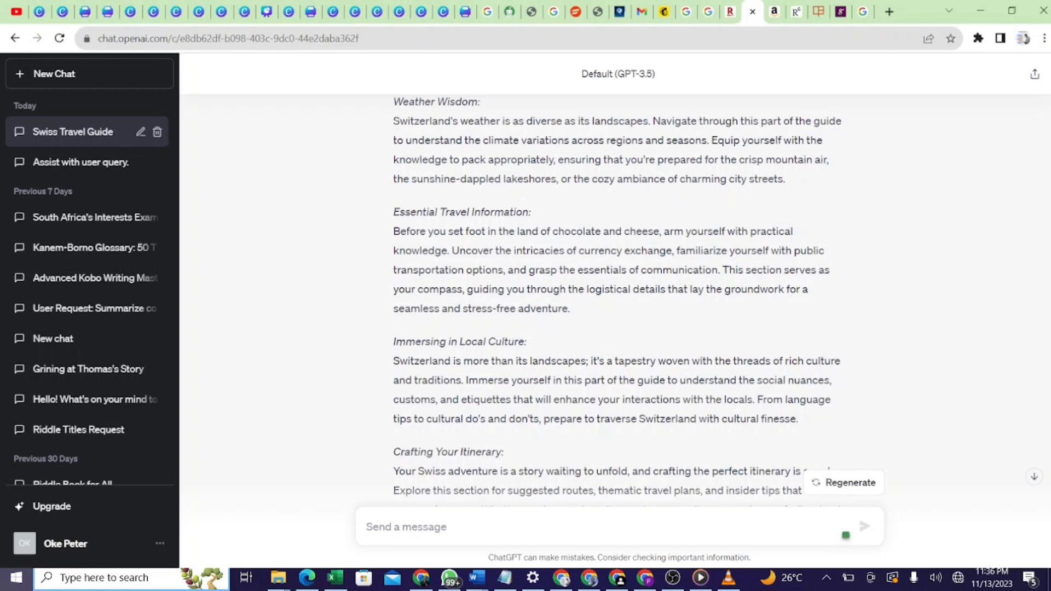
{"action": "scroll", "coordinate": [619, 296], "scroll_direction": "down", "scroll_amount": 20}
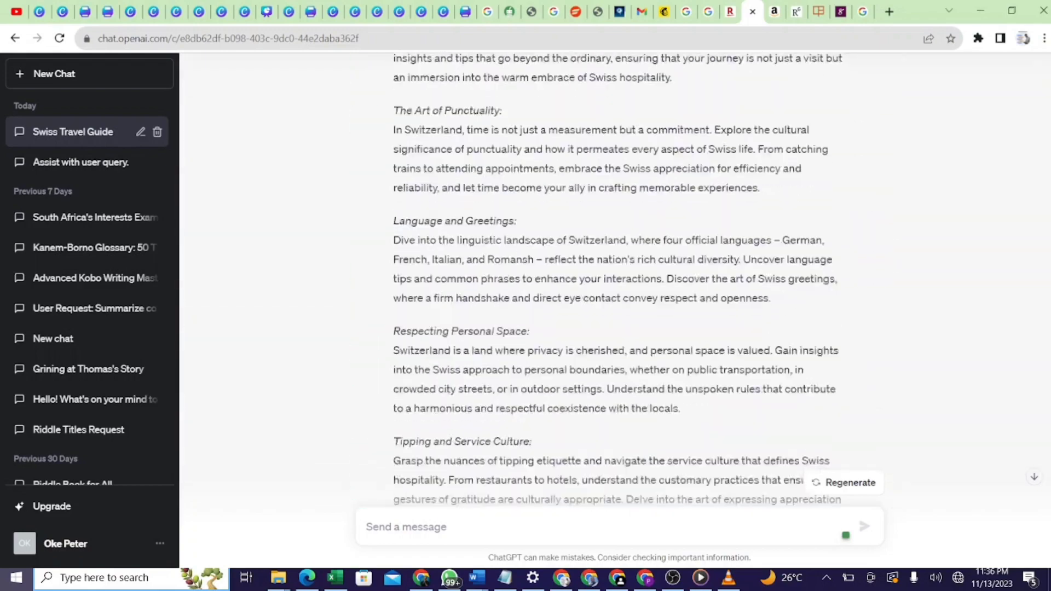
{"action": "scroll", "coordinate": [619, 279], "scroll_direction": "down", "scroll_amount": 15}
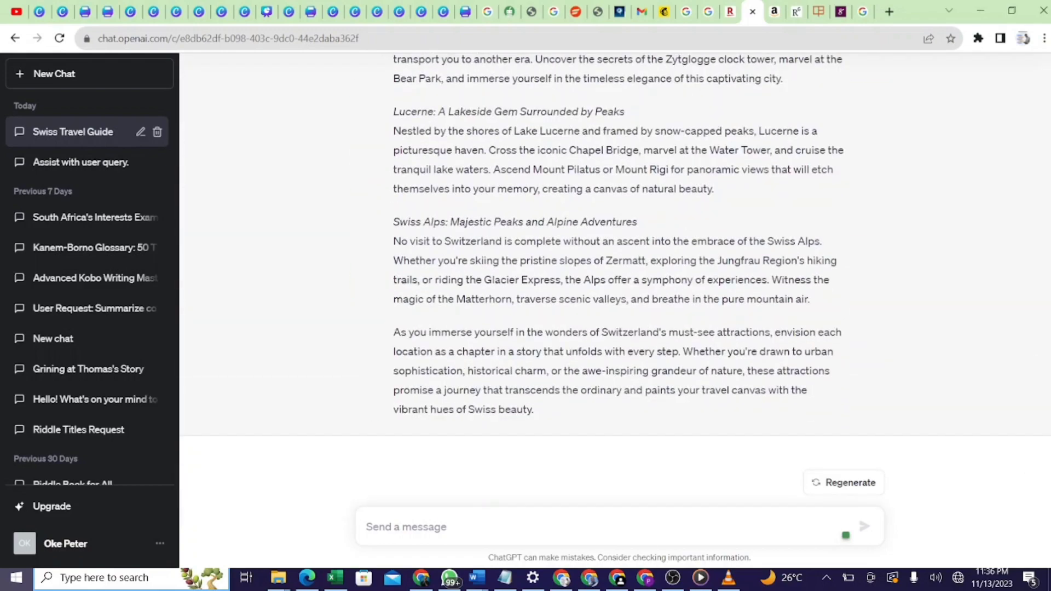
{"action": "scroll", "coordinate": [619, 295], "scroll_direction": "up", "scroll_amount": 15}
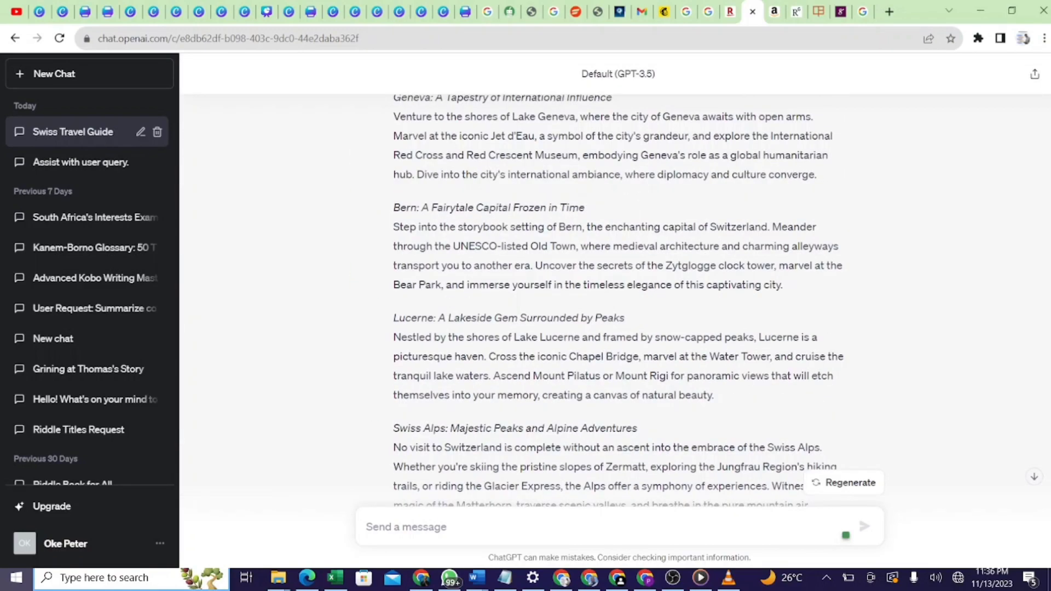
{"action": "scroll", "coordinate": [618, 295], "scroll_direction": "up", "scroll_amount": 4}
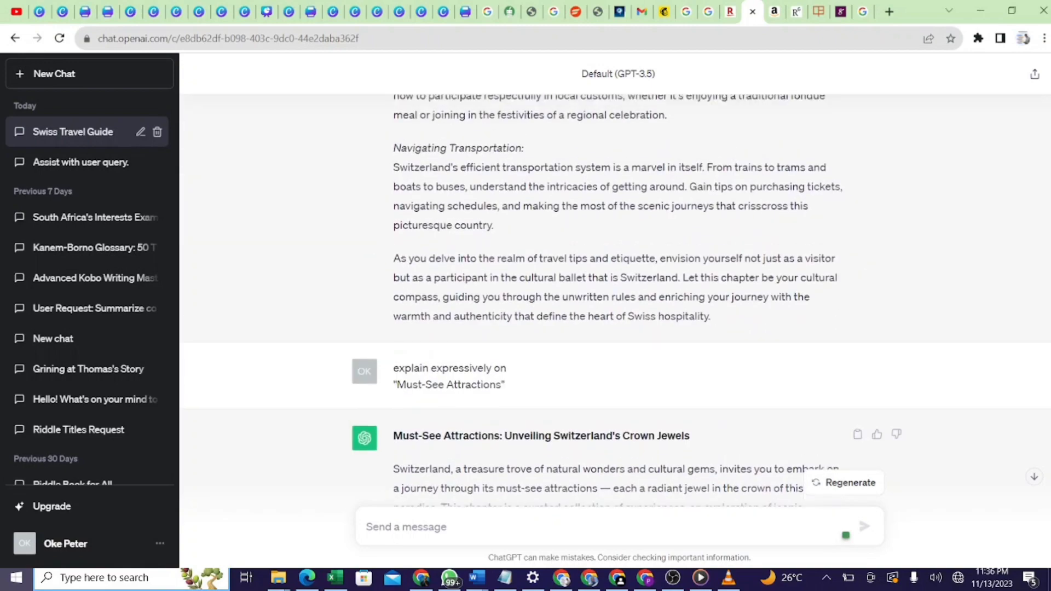
{"action": "scroll", "coordinate": [619, 295], "scroll_direction": "down", "scroll_amount": 2}
{"action": "scroll", "coordinate": [618, 295], "scroll_direction": "up", "scroll_amount": 20}
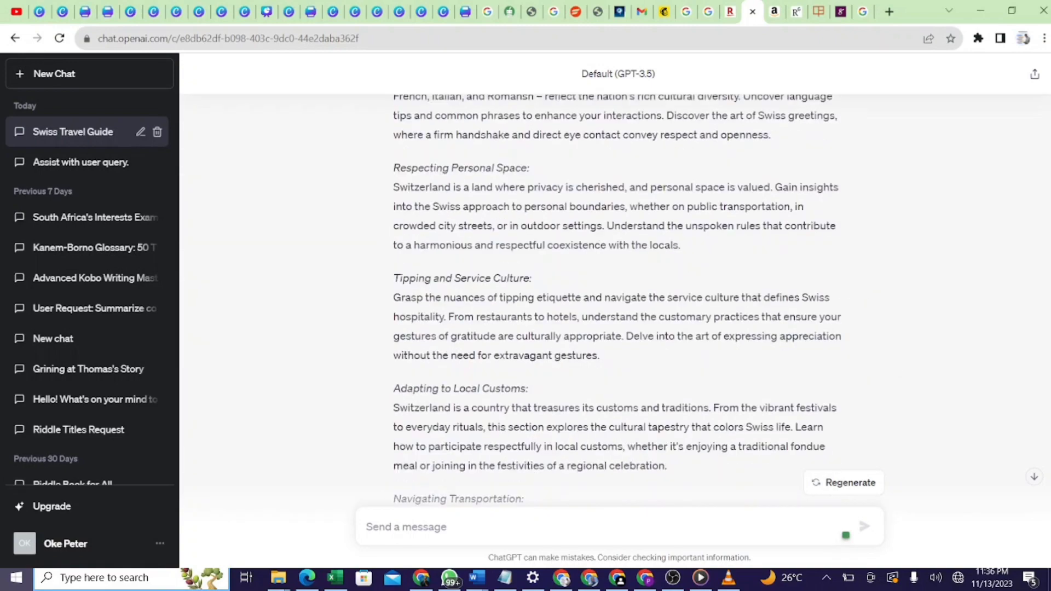
{"action": "scroll", "coordinate": [619, 301], "scroll_direction": "up", "scroll_amount": 10}
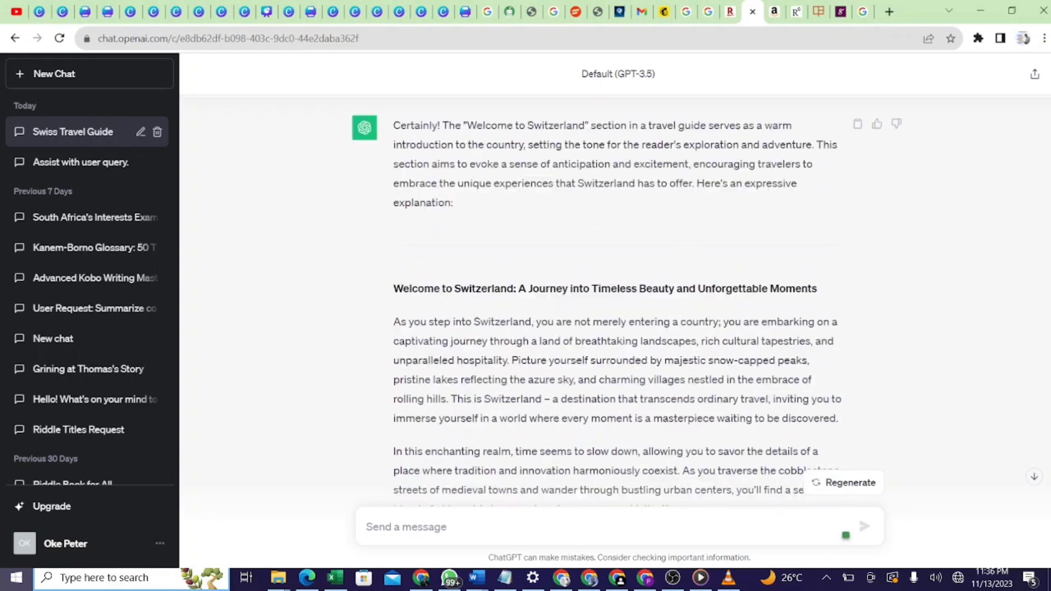
{"action": "scroll", "coordinate": [619, 296], "scroll_direction": "up", "scroll_amount": 20}
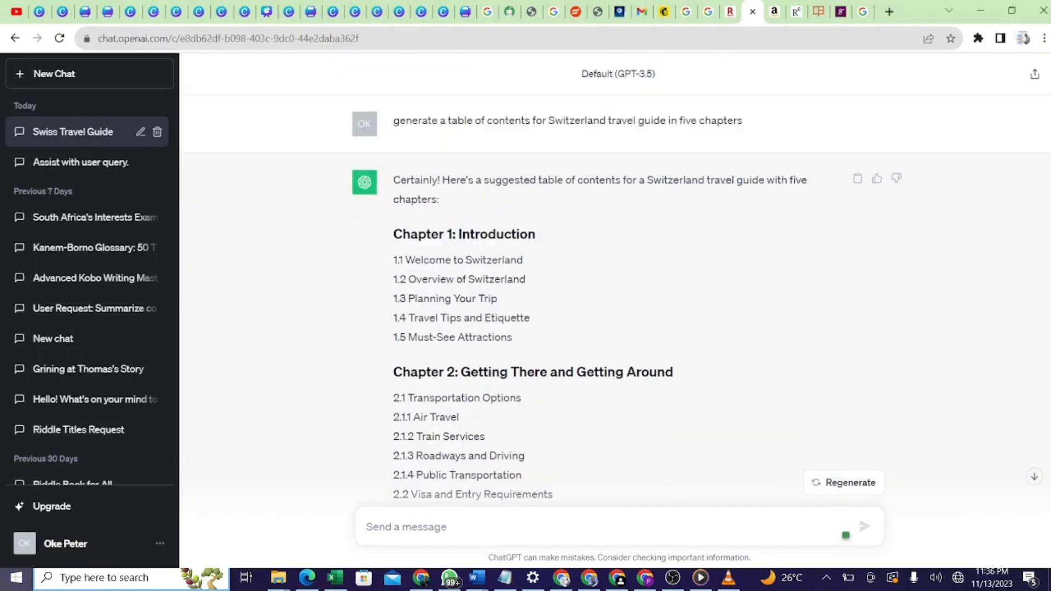
{"action": "scroll", "coordinate": [618, 295], "scroll_direction": "down", "scroll_amount": 1}
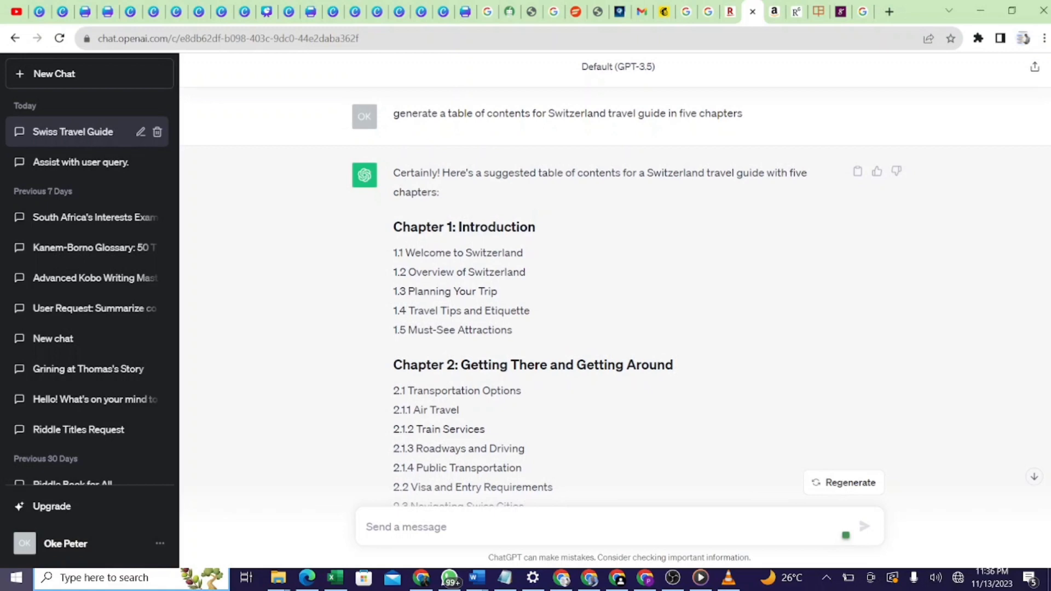